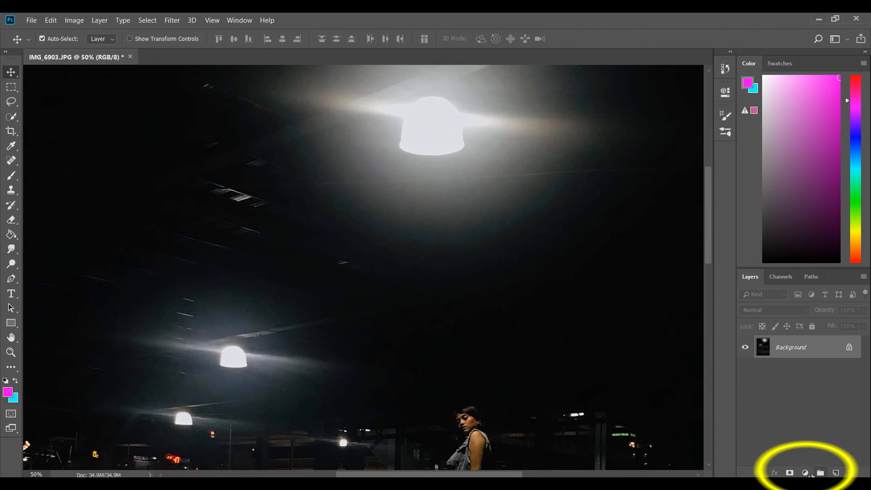
# Step: Add a Curves adjustment layer and shape a gentle S-curve that lifts the highlights and lowers the shadows
pyautogui.click(797, 331)
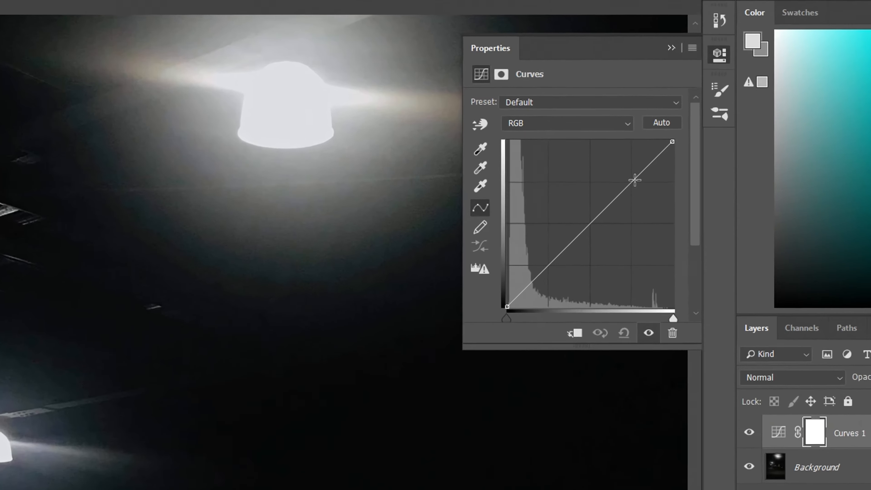
pyautogui.click(665, 177)
pyautogui.click(608, 234)
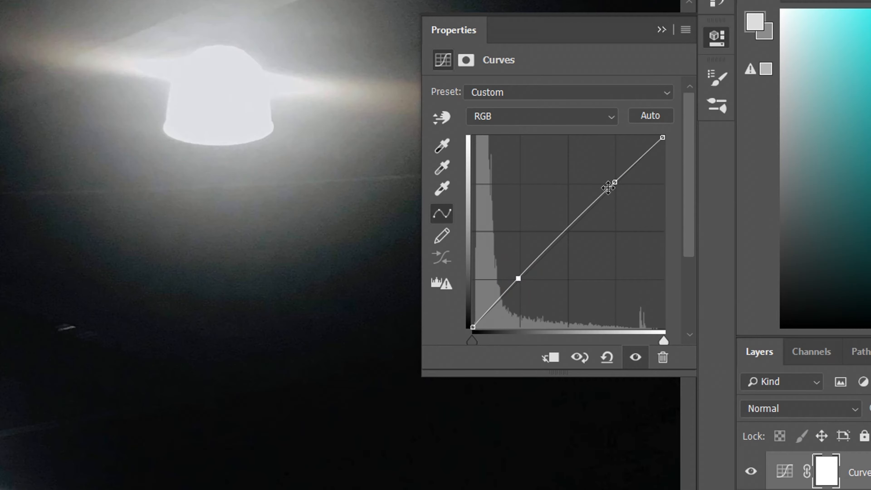
pyautogui.moveTo(614, 182); pyautogui.dragTo(621, 169)
pyautogui.moveTo(518, 277); pyautogui.dragTo(503, 302)
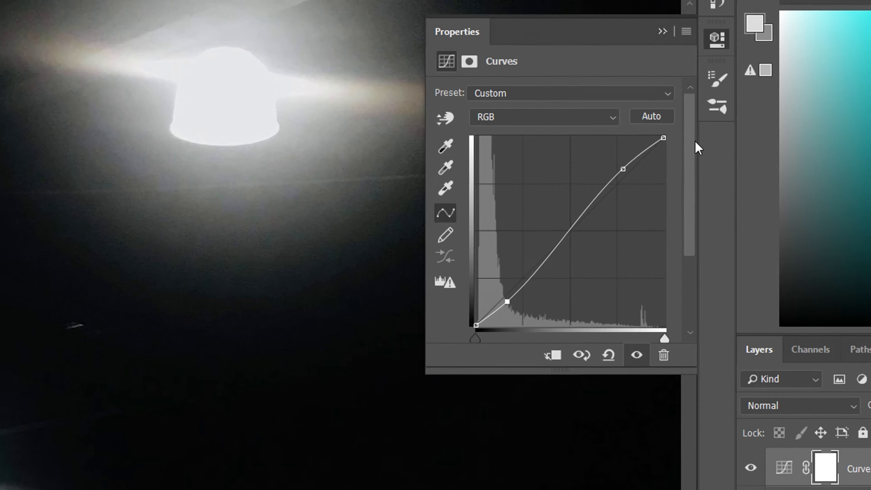
pyautogui.click(661, 29)
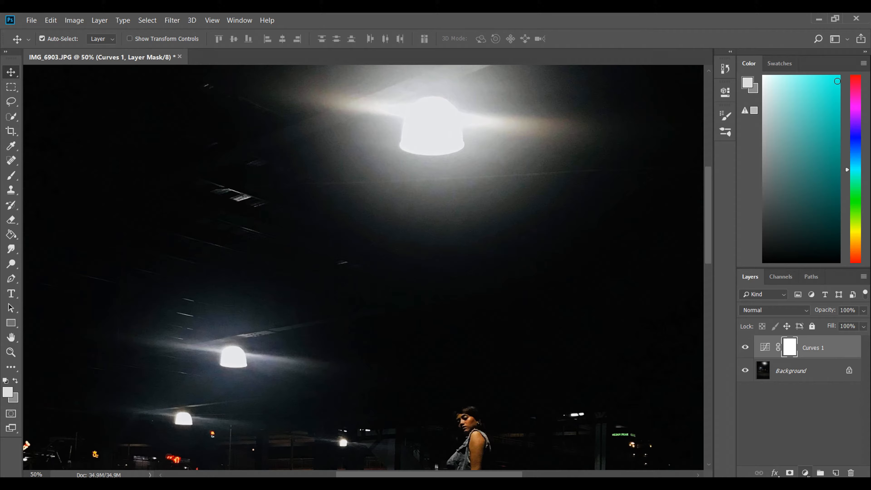
# Step: Add an Exposure adjustment layer above the curves layer with the exposure set to 1.28
pyautogui.click(804, 472)
pyautogui.click(811, 341)
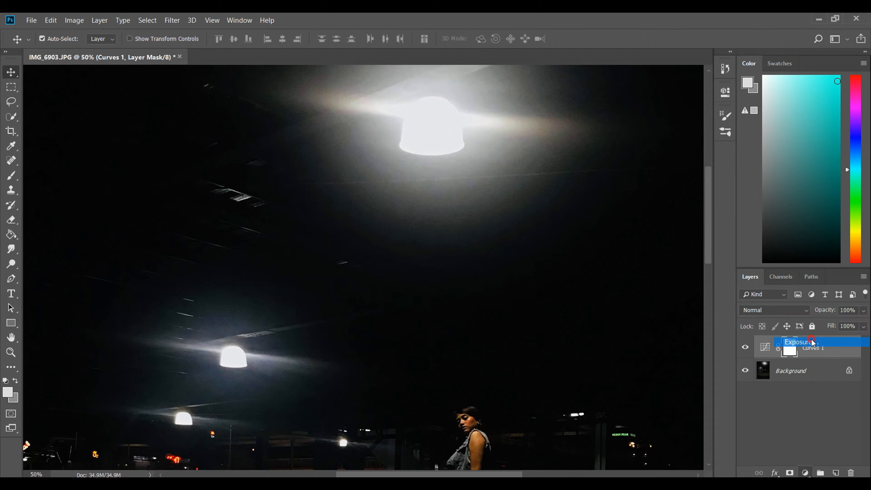
pyautogui.click(684, 141)
pyautogui.write('1.28')
pyautogui.press('Return')
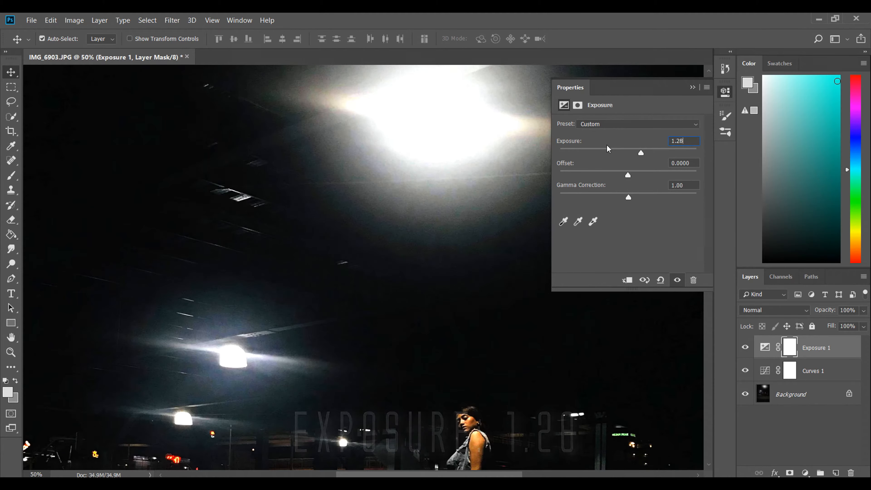
pyautogui.click(690, 89)
# Step: Toggle the adjustment layer visibility to compare the photo with and without the exposure change
pyautogui.hotkey('ctrl', '-')
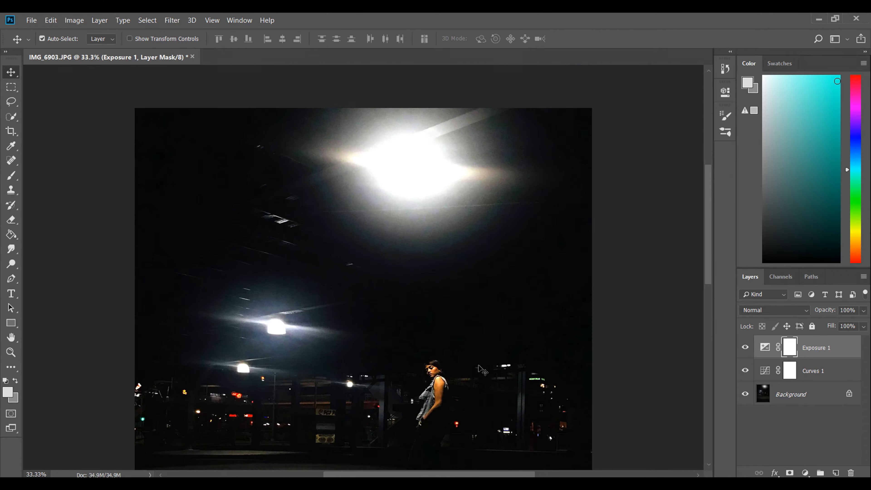
pyautogui.click(745, 371)
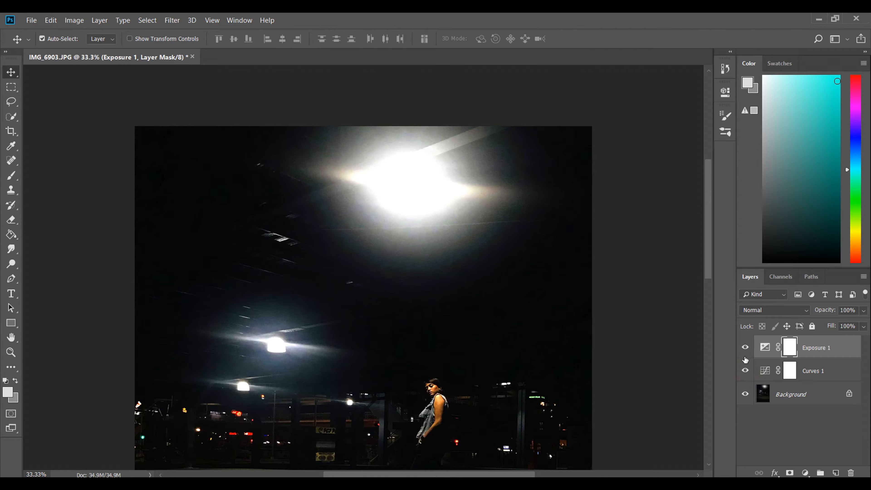
pyautogui.click(742, 347)
pyautogui.click(743, 347)
pyautogui.hotkey('ctrl', '0')
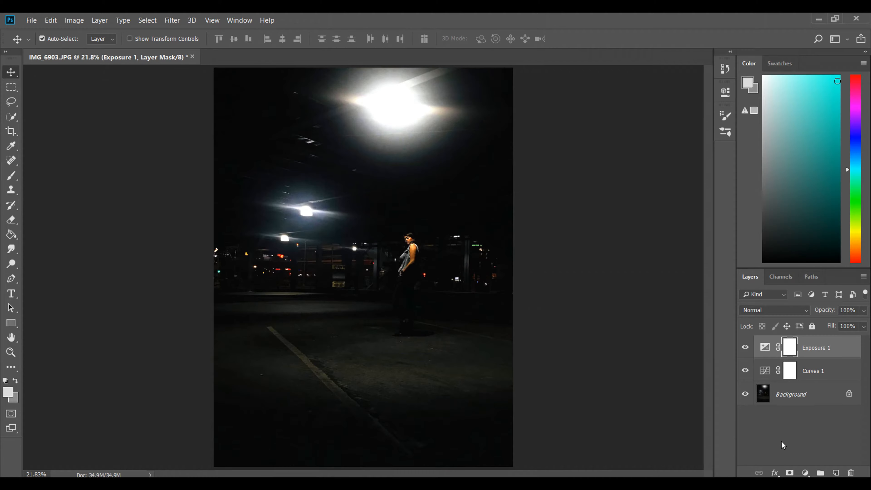
# Step: Select the Background layer, and use magenta as the foreground colour and cyan 09f8f5 as the background colour
pyautogui.click(823, 405)
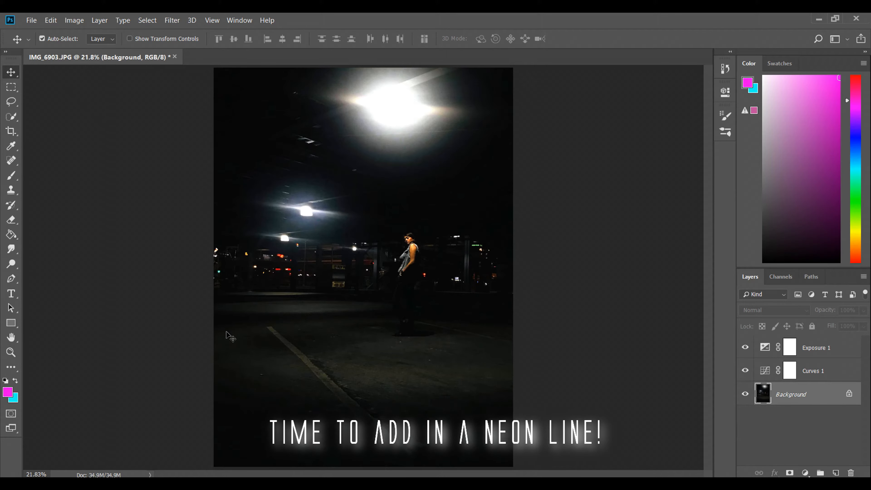
pyautogui.click(8, 393)
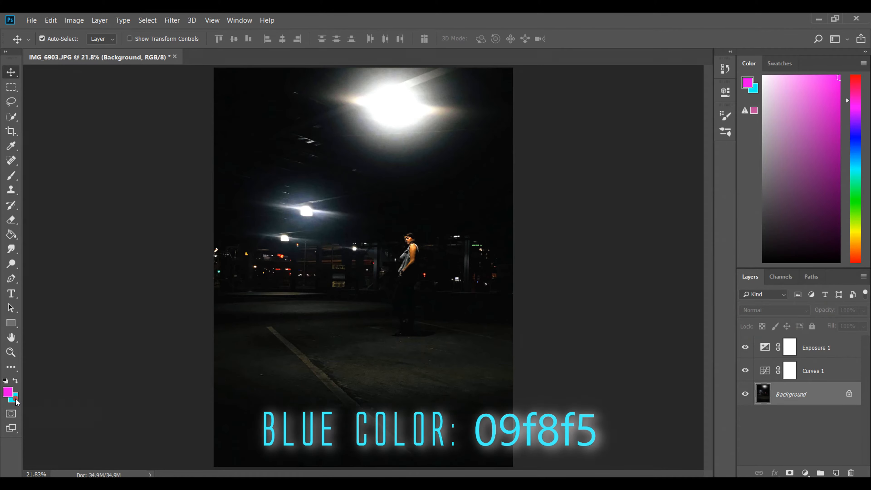
pyautogui.click(15, 399)
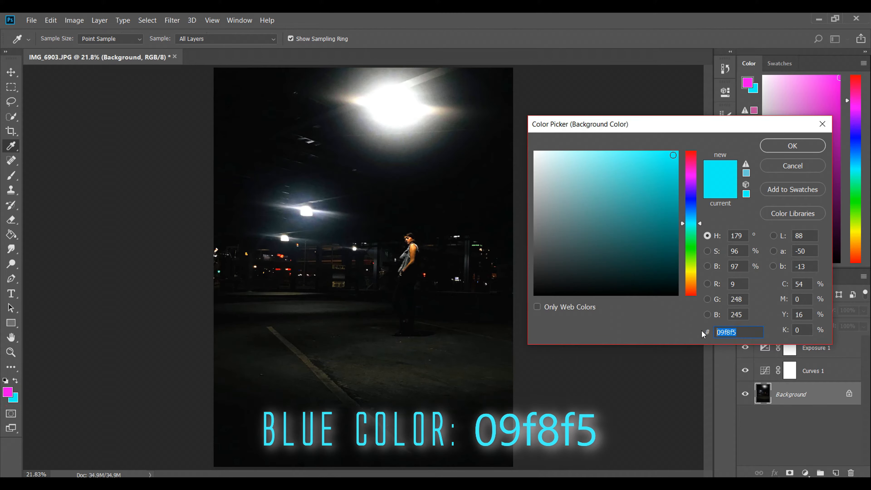
pyautogui.click(791, 145)
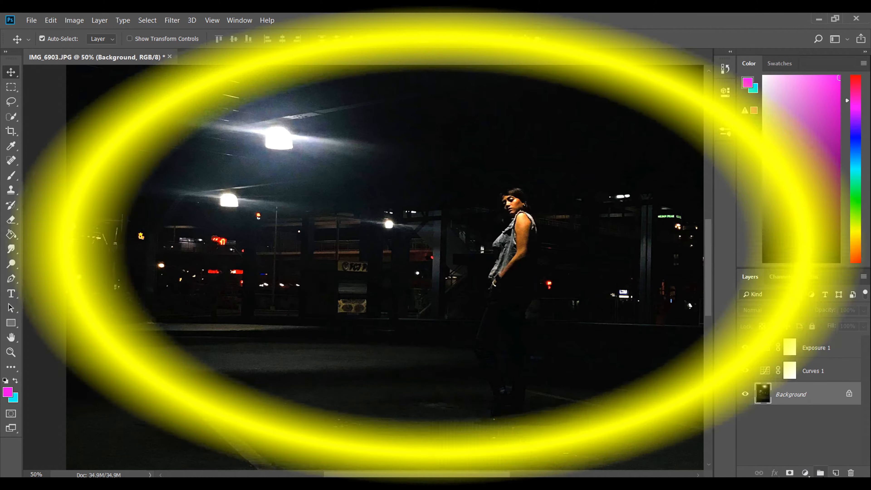
# Step: Add a new layer directly above the Background and name it Purple Neon Line
pyautogui.click(835, 472)
pyautogui.click(784, 394)
pyautogui.doubleClick(784, 394)
pyautogui.write('Purple ')
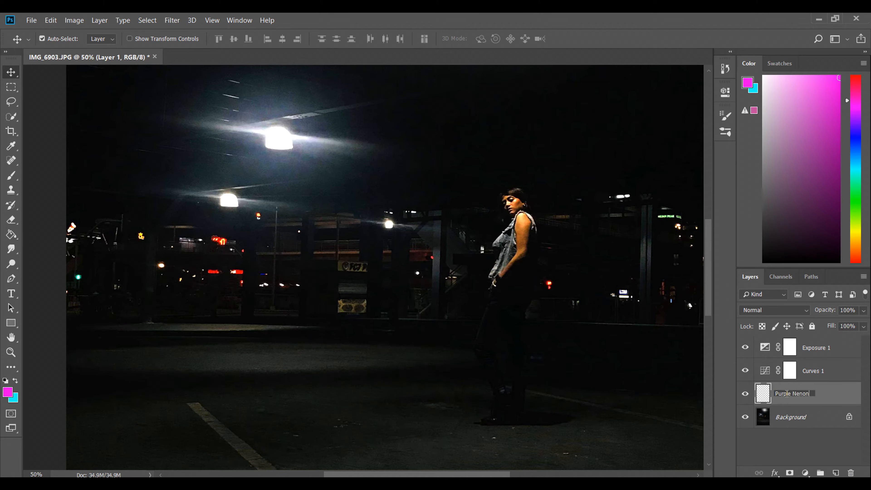
pyautogui.write('Neon Line')
pyautogui.press('Return')
# Step: Draw a wavy Pen path from the ground beside the woman across the background to the photo's left edge
pyautogui.hscroll(-3, 383, 267)
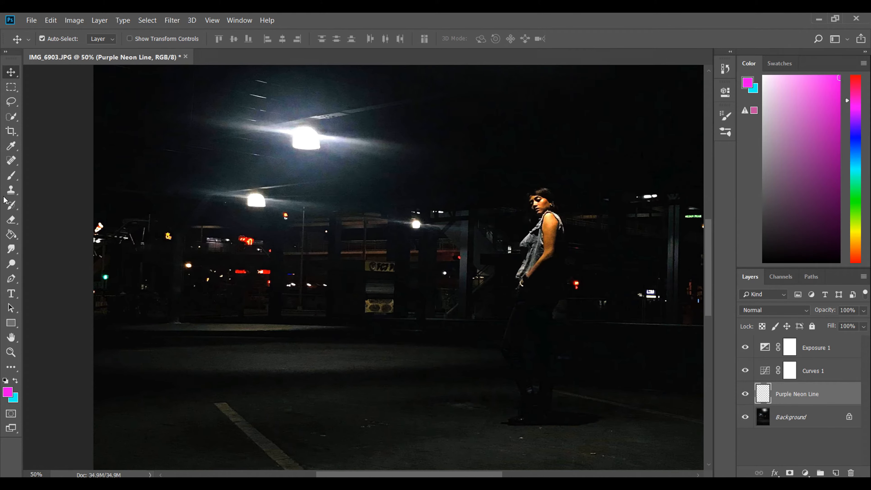
pyautogui.click(11, 278)
pyautogui.click(48, 276)
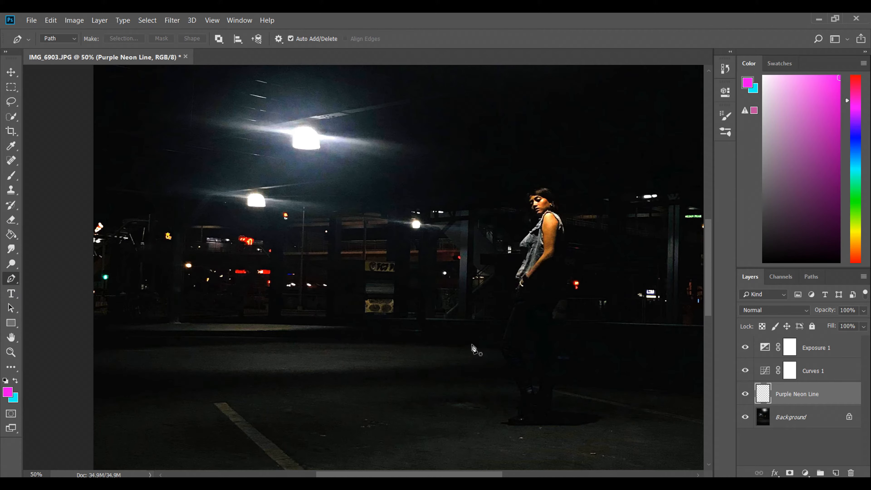
pyautogui.click(440, 351)
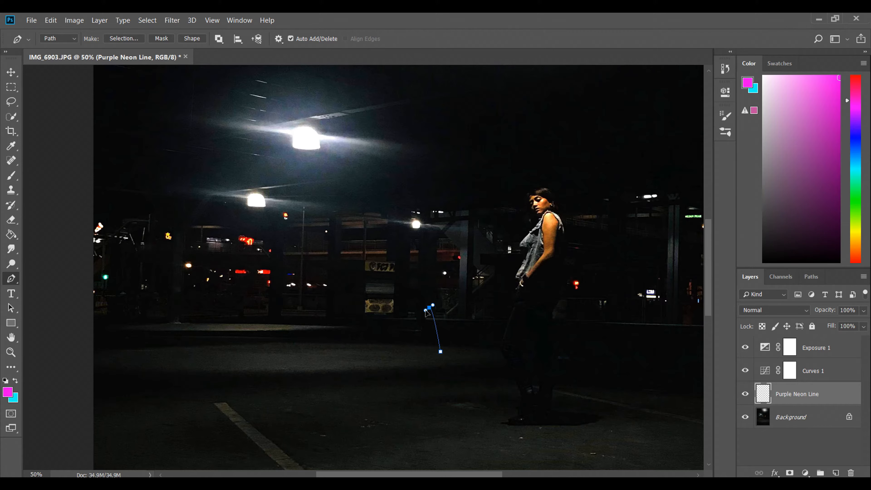
pyautogui.moveTo(416, 307); pyautogui.dragTo(410, 302)
pyautogui.moveTo(379, 297); pyautogui.dragTo(370, 314)
pyautogui.moveTo(264, 293); pyautogui.dragTo(249, 328)
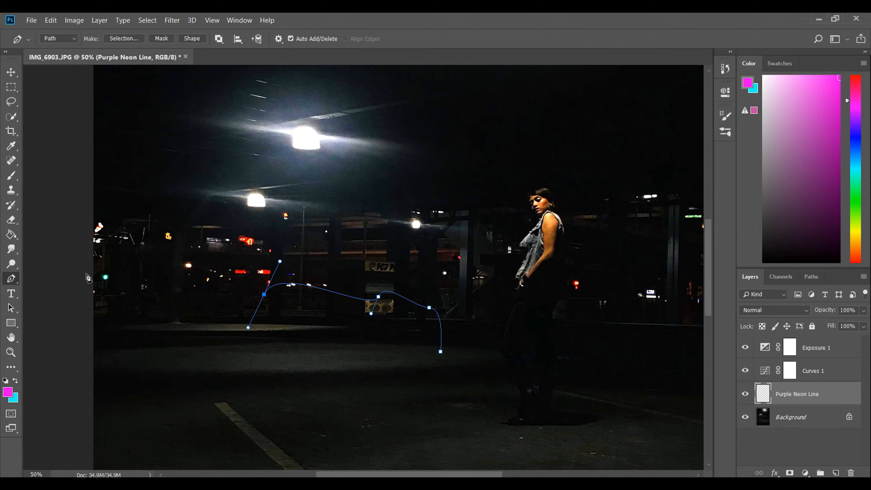
pyautogui.moveTo(92, 275)
pyautogui.mouseDown()
pyautogui.moveTo(82, 279)
pyautogui.moveTo(79, 267)
pyautogui.mouseUp()
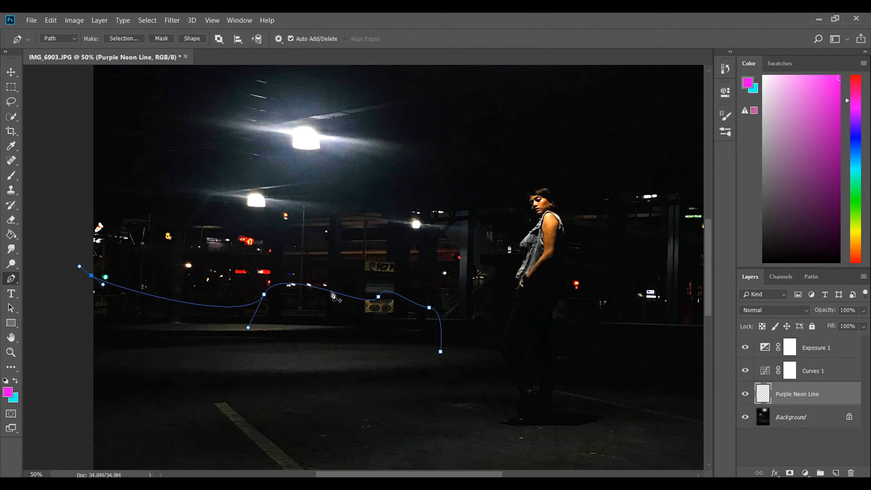
# Step: Stroke the wavy path using the Brush with Simulate Pressure enabled, and delete the path
pyautogui.hscroll(3, 362, 411)
pyautogui.rightClick(240, 282)
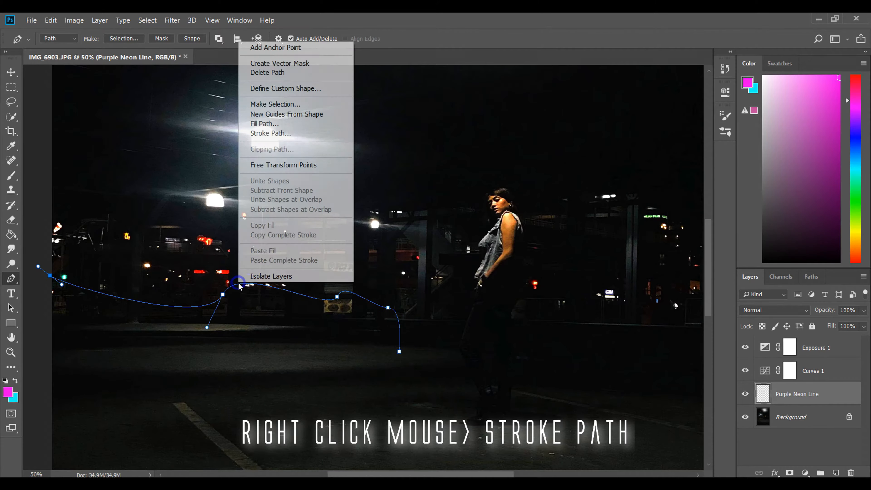
pyautogui.click(310, 137)
pyautogui.click(435, 157)
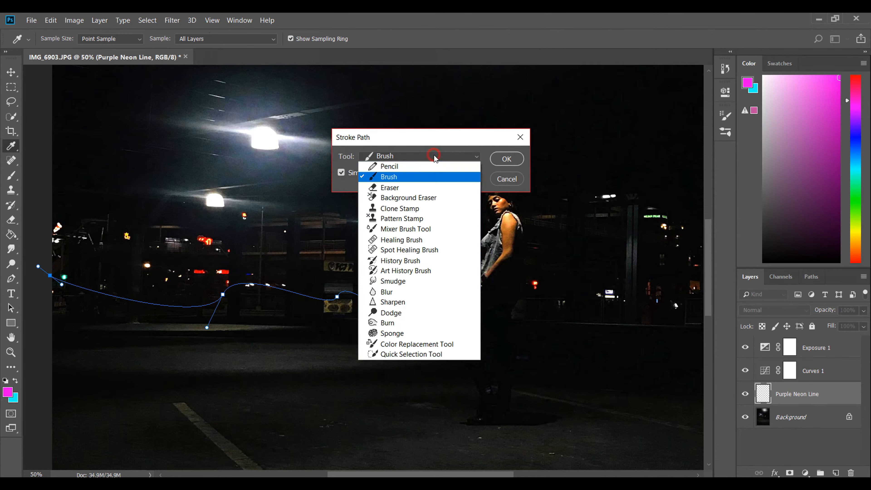
pyautogui.click(399, 176)
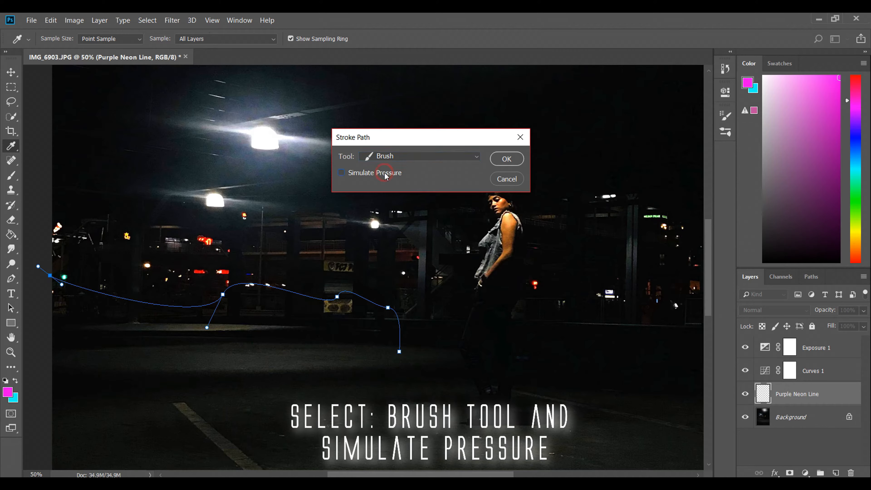
pyautogui.click(510, 162)
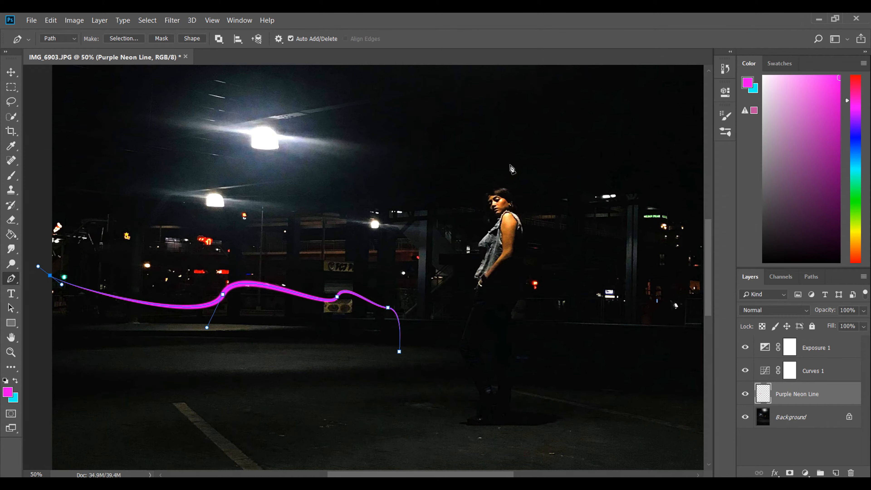
pyautogui.rightClick(277, 293)
pyautogui.click(345, 79)
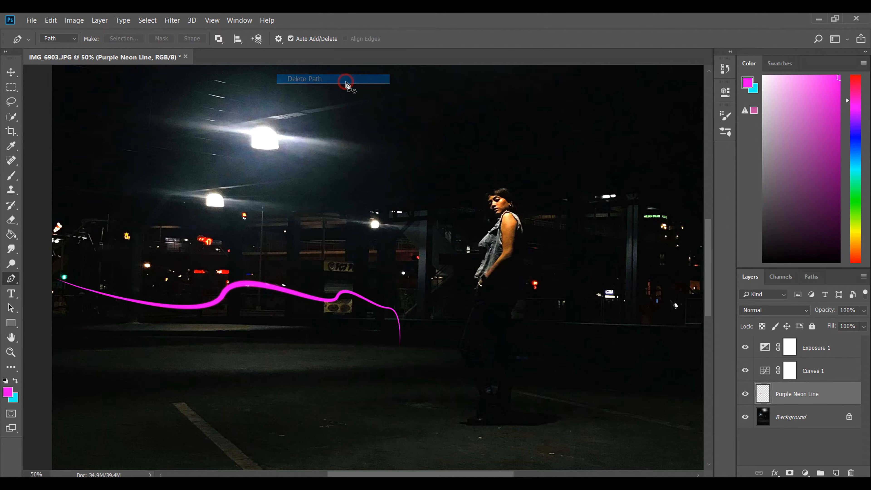
# Step: With the Eraser at size 31, erase the part of the magenta line crossing the pillar near its thin, downward-curving end
pyautogui.hotkey('ctrl', '1')
pyautogui.moveTo(477, 473); pyautogui.dragTo(441, 475)
pyautogui.scroll(-3, 426, 464)
pyautogui.scroll(-1, 490, 453)
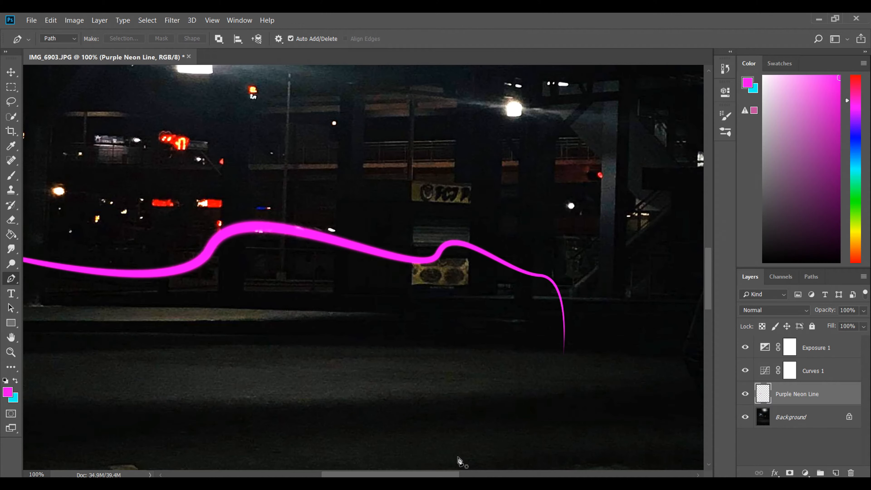
pyautogui.rightClick(11, 220)
pyautogui.click(52, 220)
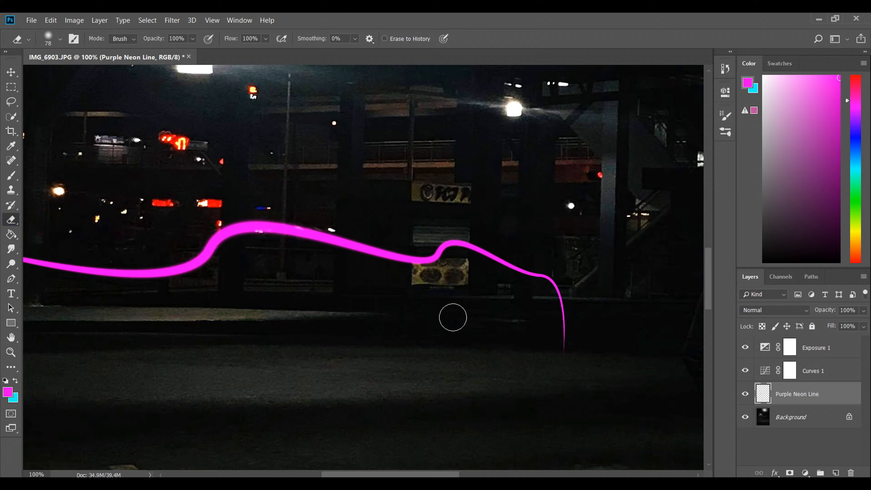
pyautogui.moveTo(446, 474); pyautogui.dragTo(475, 474)
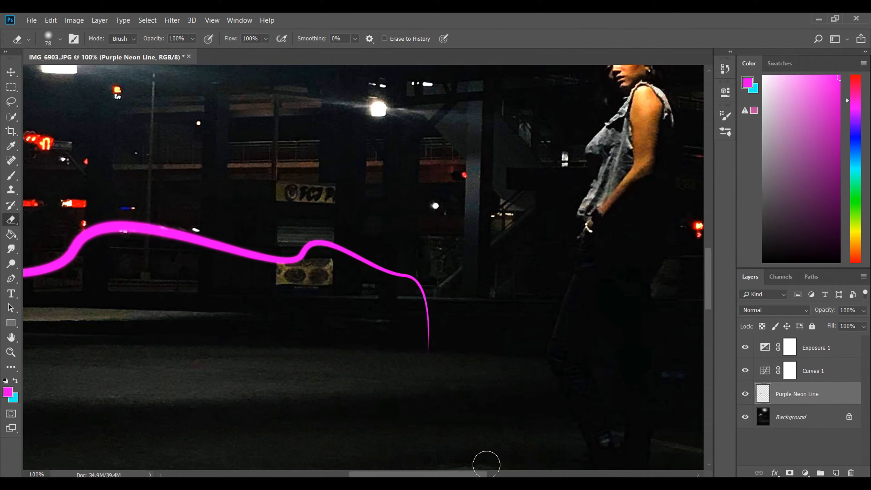
pyautogui.hotkey('ctrl', '+')
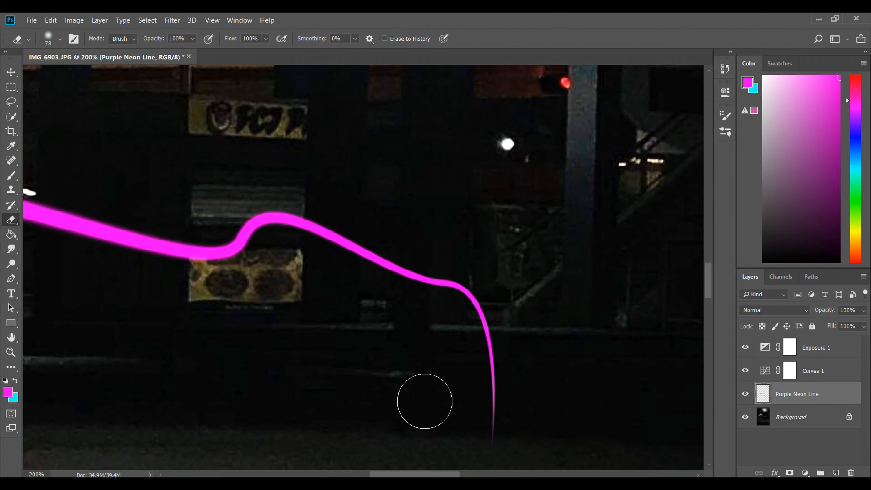
pyautogui.click(60, 39)
pyautogui.click(570, 16)
pyautogui.moveTo(408, 264)
pyautogui.mouseDown()
pyautogui.moveTo(402, 279)
pyautogui.moveTo(394, 274)
pyautogui.moveTo(423, 283)
pyautogui.mouseUp()
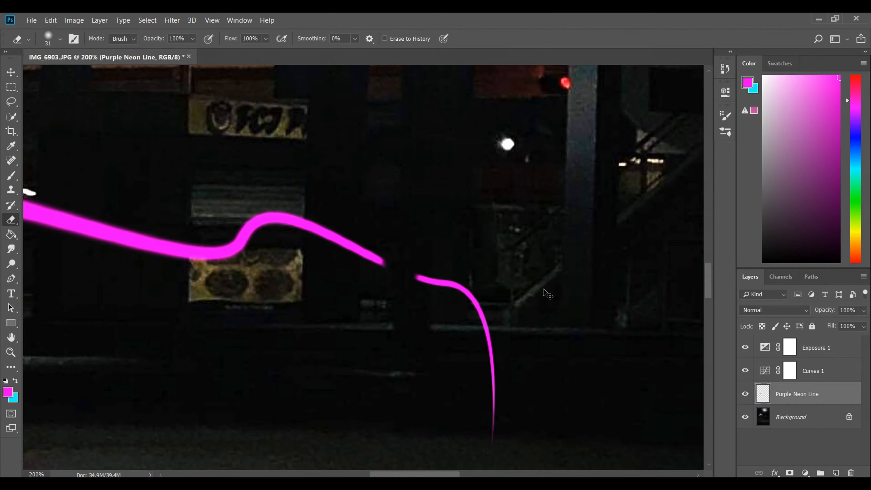
# Step: Erase the parts of the magenta line crossing the dark pillars on both sides of the graffiti signs
pyautogui.hotkey('ctrl', '+')
pyautogui.moveTo(470, 302); pyautogui.dragTo(470, 311)
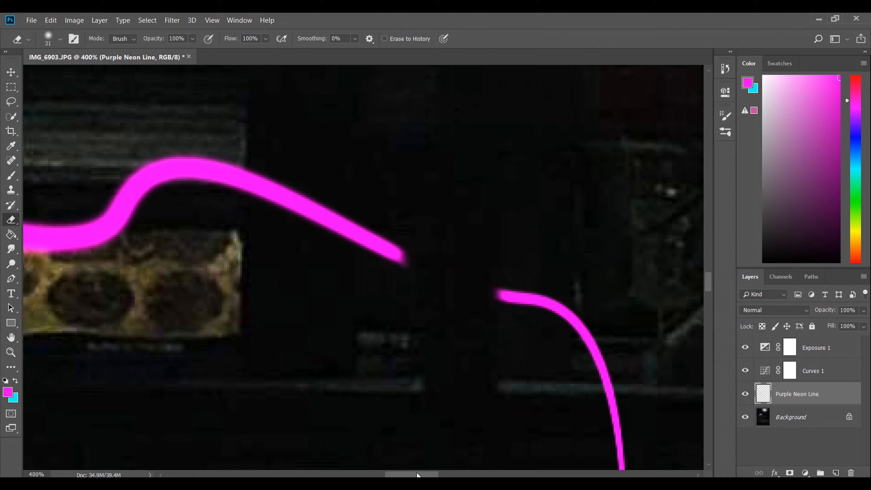
pyautogui.moveTo(211, 273); pyautogui.dragTo(441, 328)
pyautogui.moveTo(593, 373); pyautogui.dragTo(457, 398)
pyautogui.moveTo(445, 331); pyautogui.dragTo(334, 264)
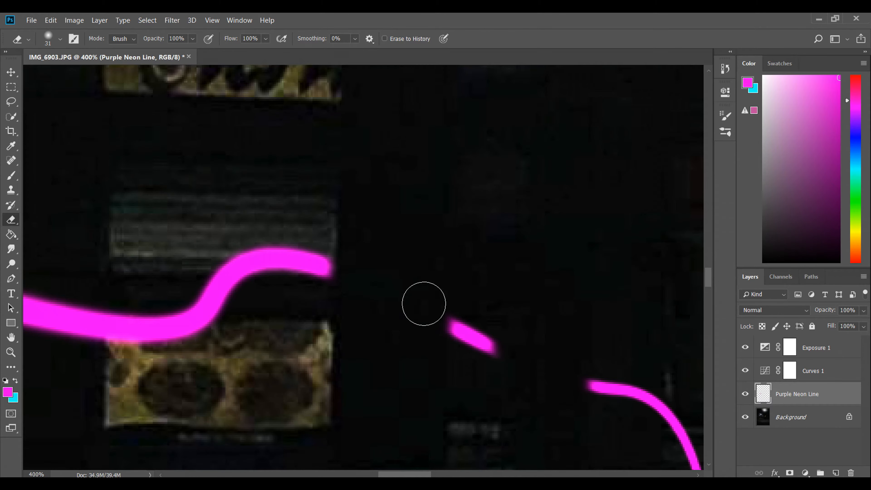
pyautogui.moveTo(418, 474); pyautogui.dragTo(383, 473)
pyautogui.moveTo(398, 301); pyautogui.dragTo(535, 317)
pyautogui.moveTo(274, 251); pyautogui.dragTo(266, 264)
# Step: Erase the parts of the magenta line crossing the pillars at its large bend and toward the photo's left edge
pyautogui.moveTo(388, 475); pyautogui.dragTo(345, 473)
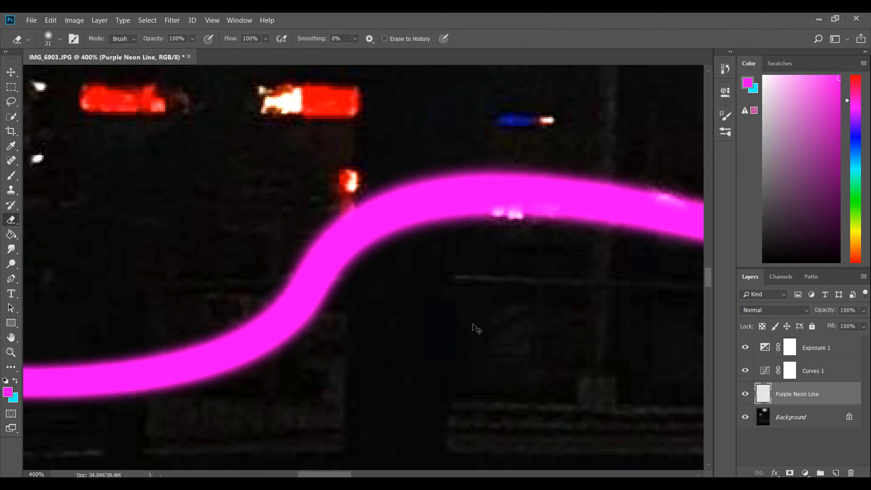
pyautogui.hotkey('ctrl', '-')
pyautogui.hotkey('ctrl', '-')
pyautogui.hscroll(3, 423, 359)
pyautogui.moveTo(277, 243)
pyautogui.mouseDown()
pyautogui.moveTo(275, 223)
pyautogui.moveTo(291, 231)
pyautogui.mouseUp()
pyautogui.moveTo(363, 474)
pyautogui.mouseDown()
pyautogui.moveTo(381, 474)
pyautogui.moveTo(304, 473)
pyautogui.mouseUp()
pyautogui.moveTo(307, 304)
pyautogui.mouseDown()
pyautogui.moveTo(300, 293)
pyautogui.moveTo(326, 317)
pyautogui.mouseUp()
pyautogui.moveTo(328, 474); pyautogui.dragTo(312, 470)
pyautogui.hotkey('ctrl', '0')
pyautogui.hotkey('ctrl', '+')
pyautogui.hotkey('ctrl', '+')
pyautogui.hotkey('ctrl', '+')
pyautogui.hotkey('ctrl', '+')
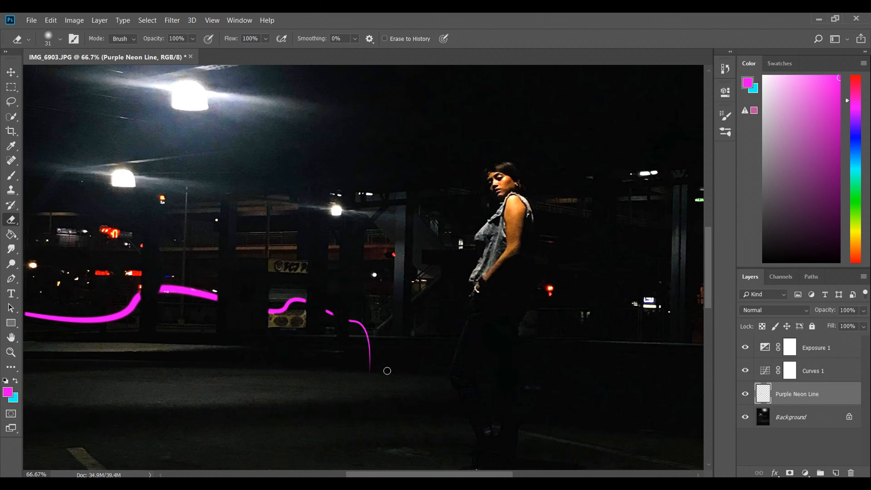
# Step: Add an Outer Glow to the Purple Neon Line layer, coloured with the magenta foreground colour fc01ed
pyautogui.hotkey('ctrl', '-')
pyautogui.doubleClick(829, 393)
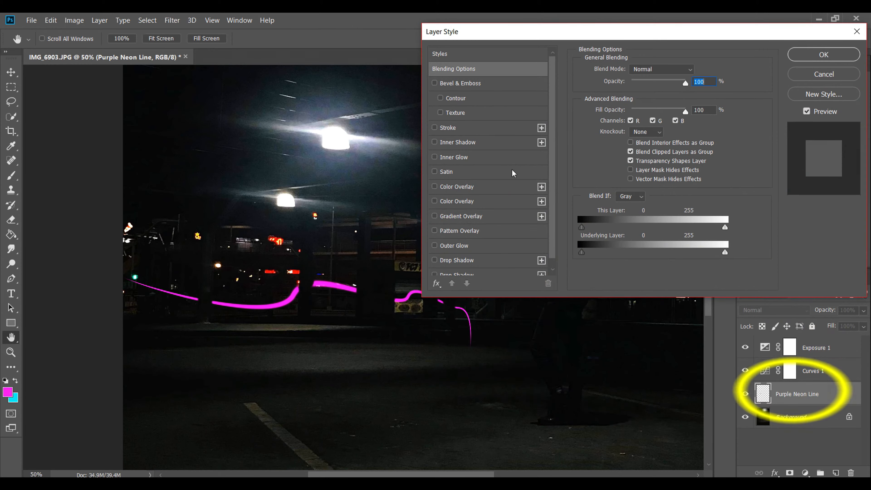
pyautogui.moveTo(568, 32); pyautogui.dragTo(564, 17)
pyautogui.click(432, 227)
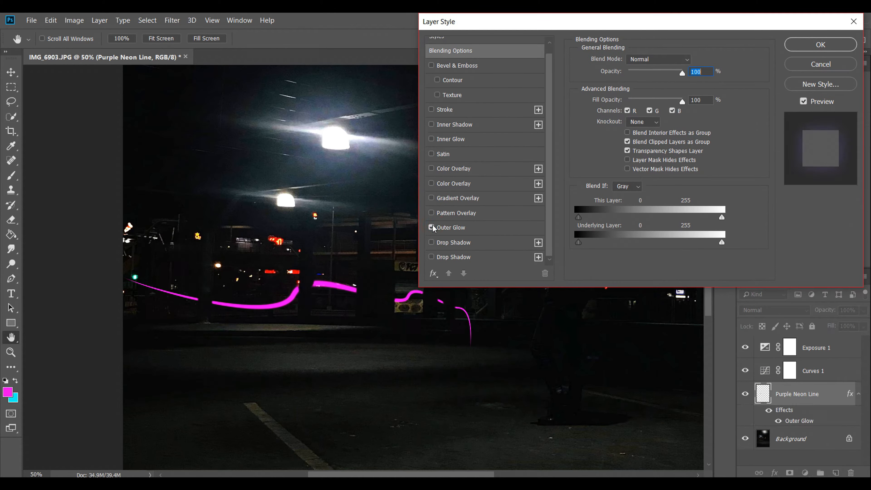
pyautogui.click(450, 228)
pyautogui.click(605, 100)
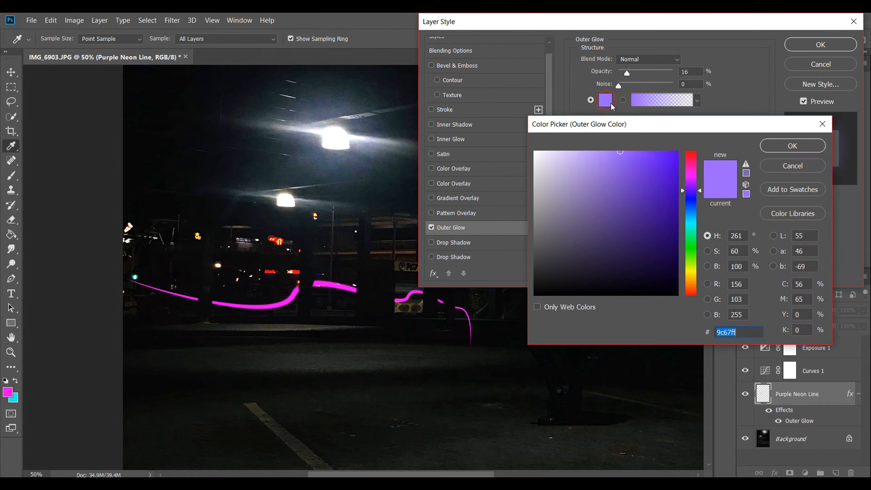
pyautogui.click(7, 390)
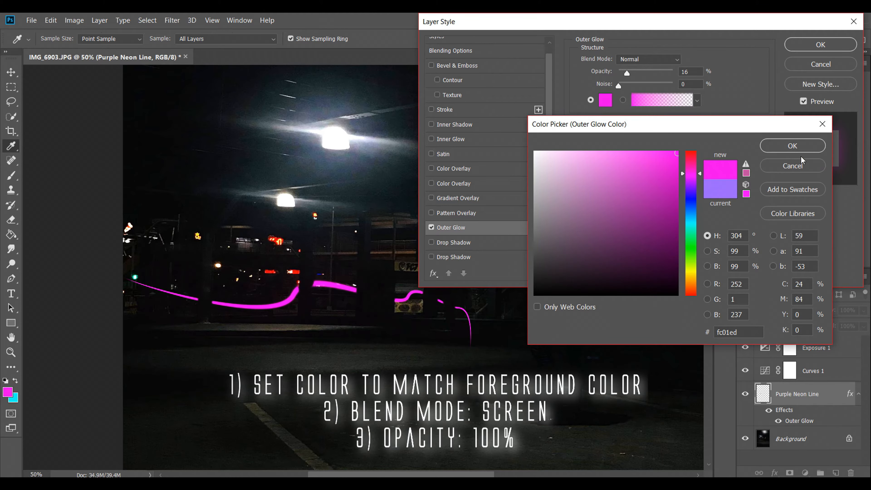
pyautogui.click(791, 145)
# Step: Set the Outer Glow to Screen blend mode with 100% opacity, 0% spread and a size of 250 px
pyautogui.click(647, 59)
pyautogui.click(645, 156)
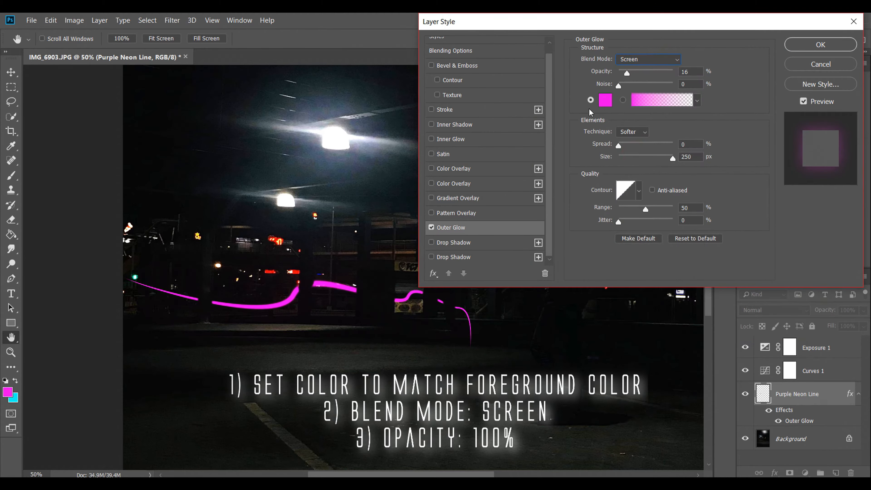
pyautogui.moveTo(628, 75); pyautogui.dragTo(682, 76)
pyautogui.moveTo(670, 159)
pyautogui.mouseDown()
pyautogui.moveTo(616, 158)
pyautogui.moveTo(674, 158)
pyautogui.mouseUp()
pyautogui.moveTo(619, 146)
pyautogui.mouseDown()
pyautogui.moveTo(644, 145)
pyautogui.moveTo(618, 145)
pyautogui.mouseUp()
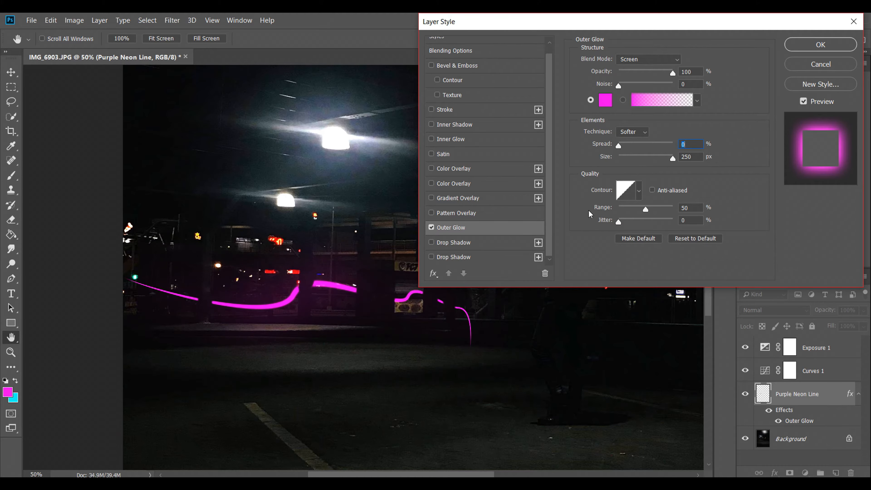
# Step: Add a Drop Shadow in the magenta foreground colour fc01ed with Screen blend mode and 100% opacity, and apply the layer styles
pyautogui.click(450, 244)
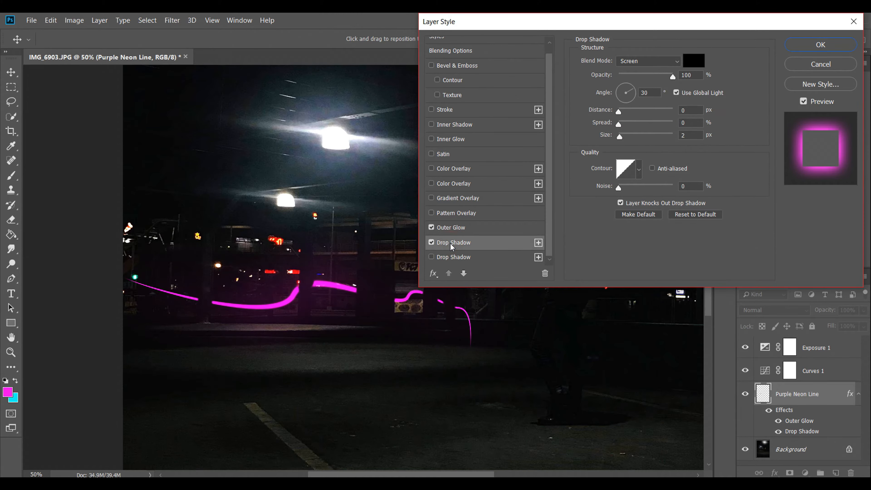
pyautogui.click(696, 63)
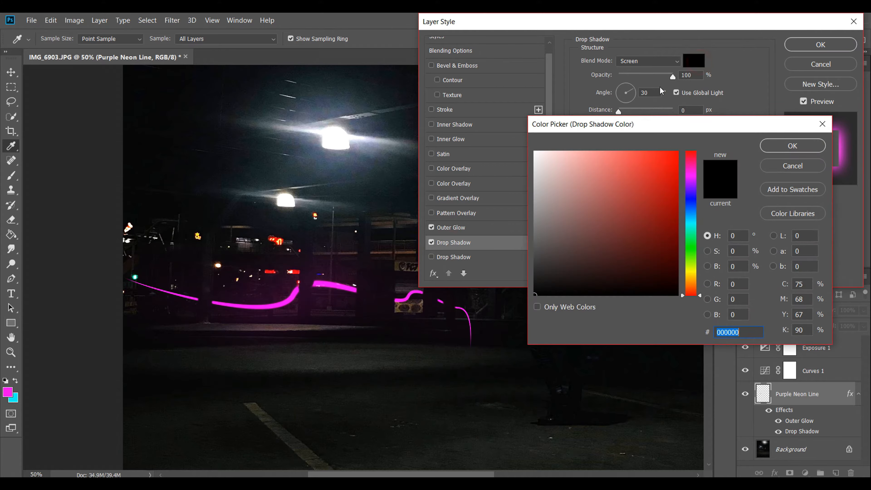
pyautogui.click(12, 390)
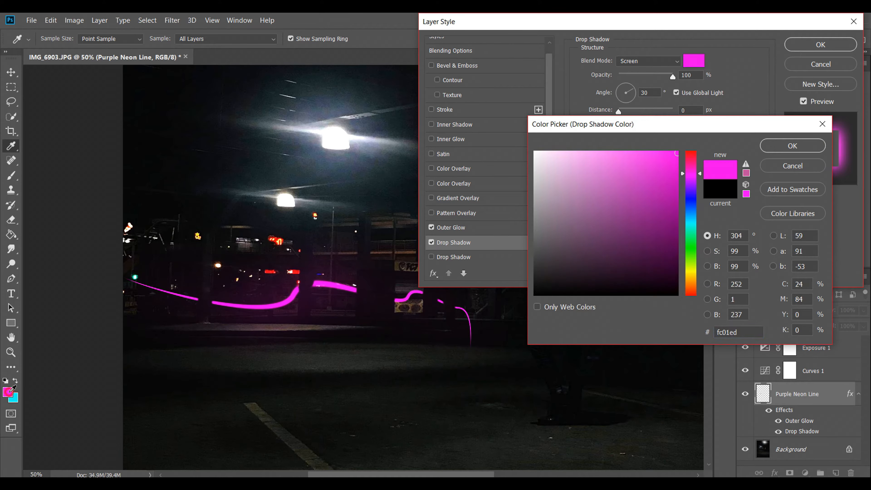
pyautogui.click(797, 151)
pyautogui.click(647, 60)
pyautogui.click(631, 157)
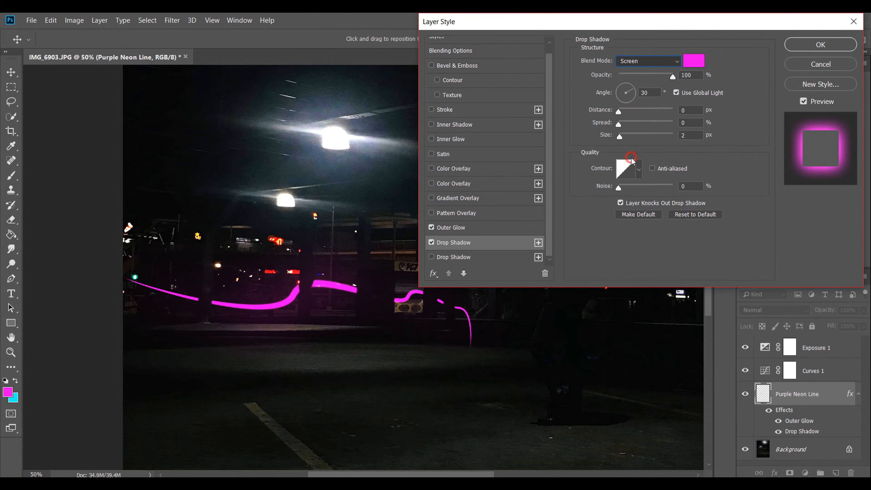
pyautogui.moveTo(634, 77); pyautogui.dragTo(701, 80)
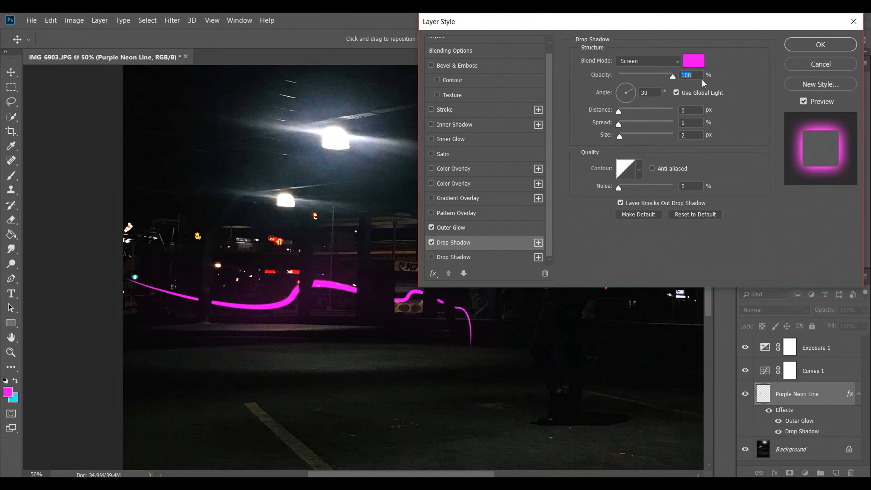
pyautogui.click(804, 45)
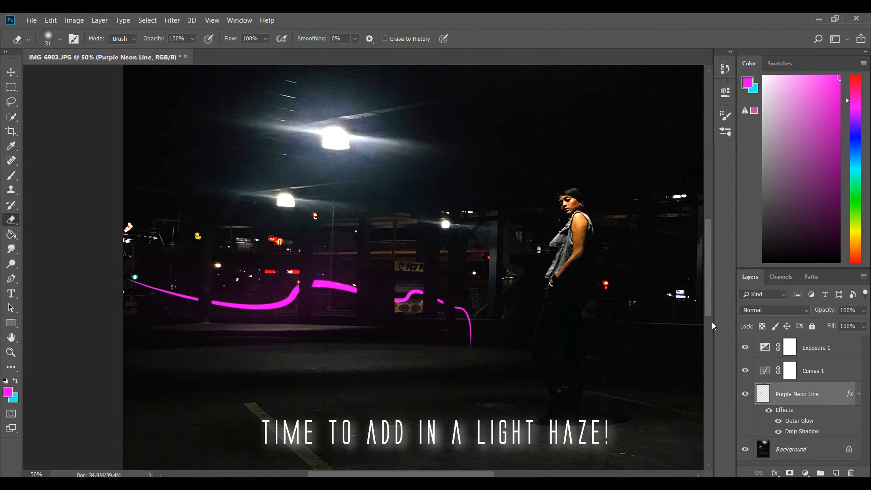
# Step: Create a new layer above the neon line layer and name it Purple Neon Haze
pyautogui.press('v')
pyautogui.click(835, 473)
pyautogui.doubleClick(793, 394)
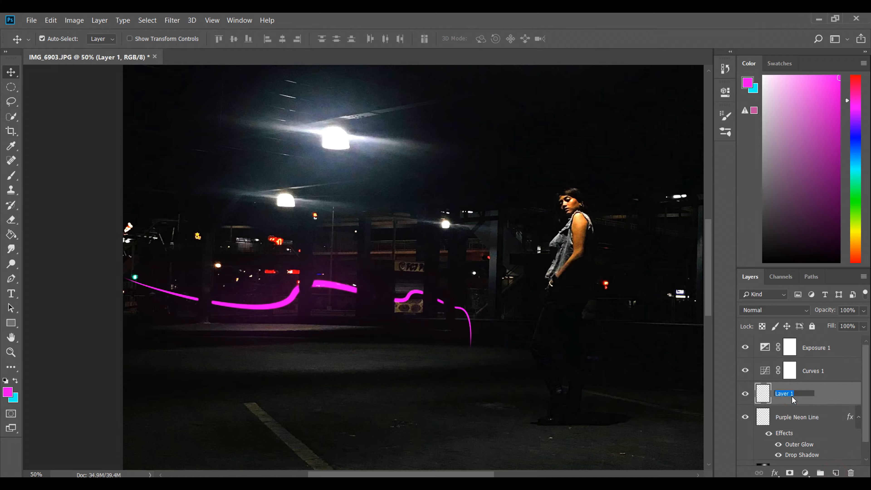
pyautogui.write('Purple Neon Haze')
pyautogui.press('Return')
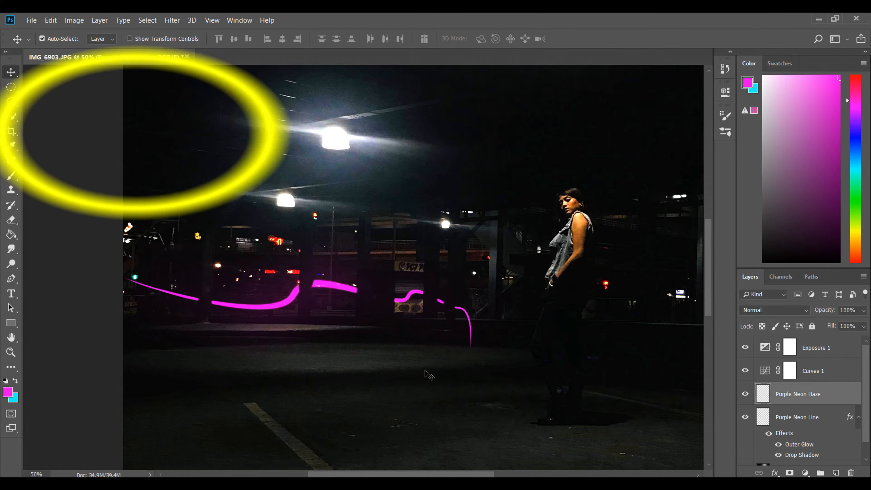
# Step: Make a wide elliptical selection around most of the neon line and fill it with the magenta foreground colour
pyautogui.moveTo(11, 86); pyautogui.dragTo(58, 102)
pyautogui.click(58, 99)
pyautogui.moveTo(195, 220)
pyautogui.mouseDown()
pyautogui.moveTo(276, 252)
pyautogui.moveTo(487, 378)
pyautogui.mouseUp()
pyautogui.moveTo(333, 278); pyautogui.dragTo(326, 287)
pyautogui.click(16, 236)
pyautogui.click(51, 241)
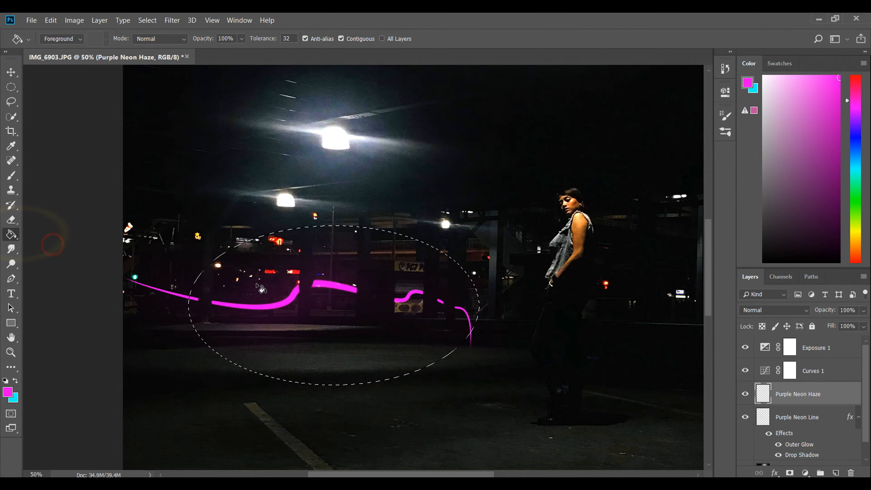
pyautogui.click(377, 236)
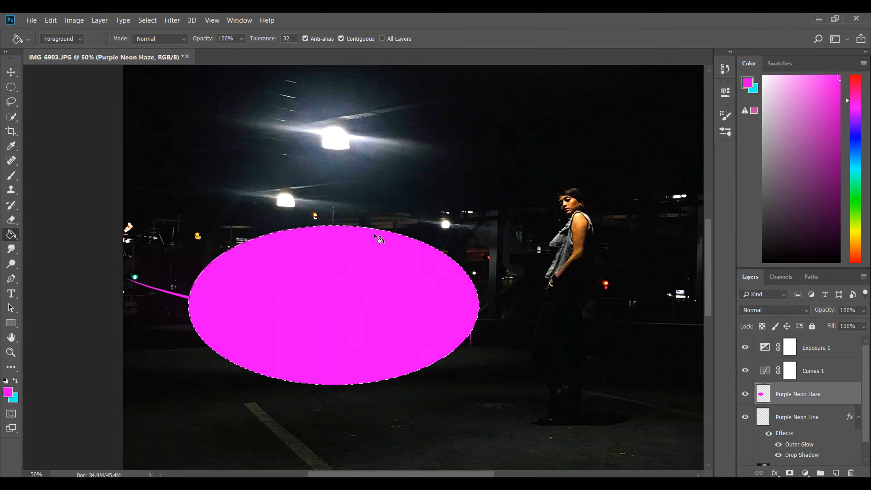
# Step: Apply a 182-pixel Gaussian Blur to the magenta ellipse and set the haze layer's blend mode to Overlay
pyautogui.click(172, 20)
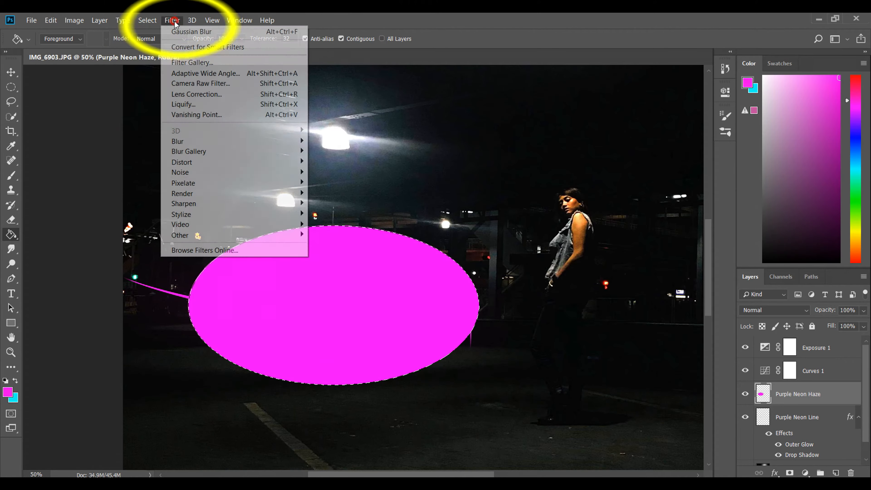
pyautogui.click(229, 139)
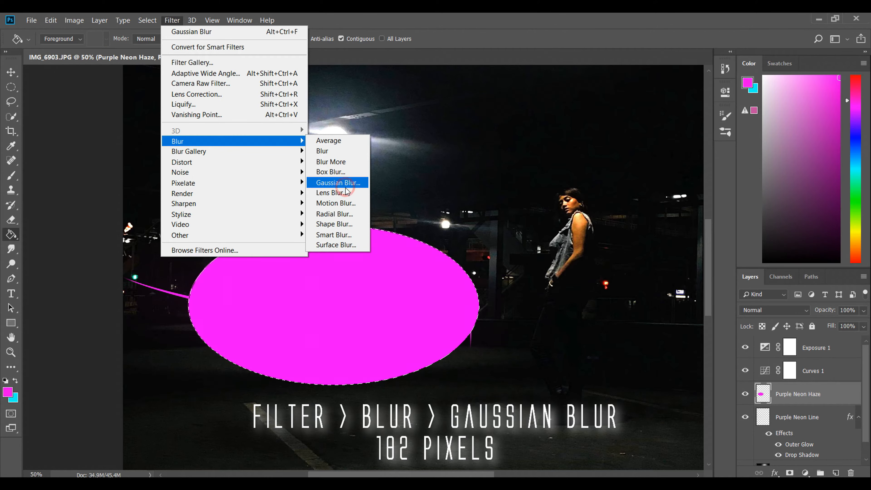
pyautogui.click(337, 182)
pyautogui.write('182')
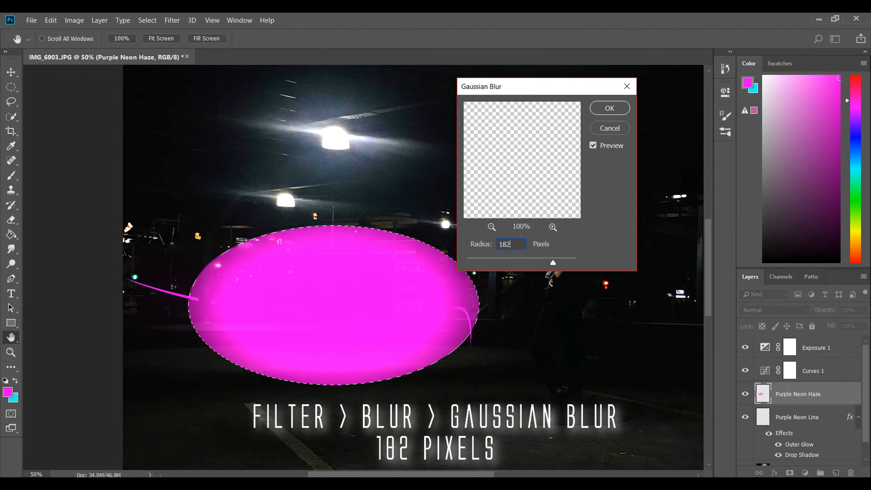
pyautogui.press('Return')
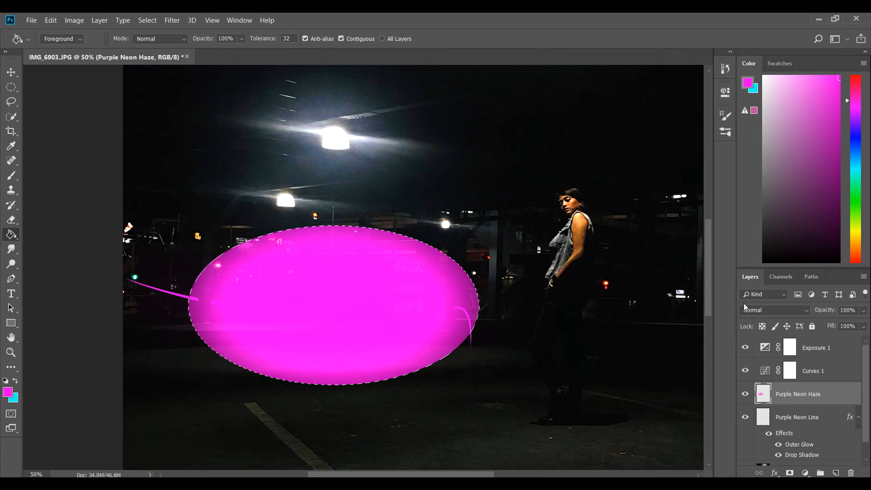
pyautogui.click(787, 311)
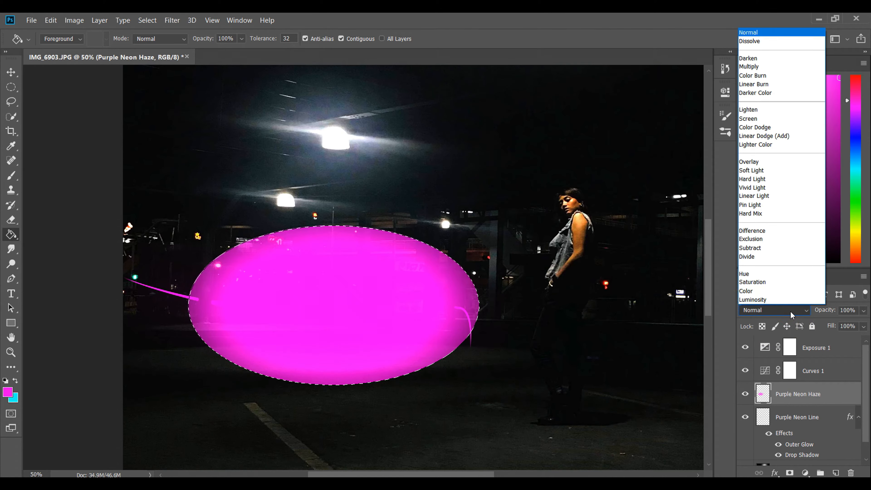
pyautogui.click(770, 162)
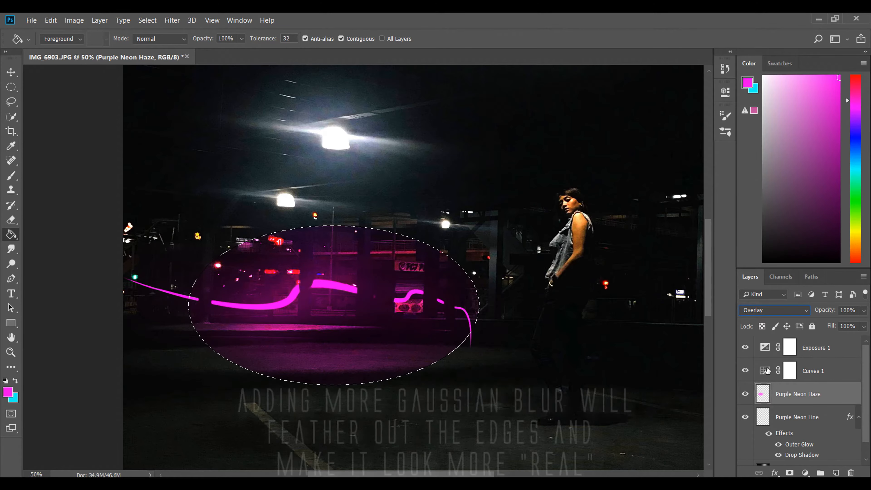
# Step: Apply a second Gaussian Blur with a 200-pixel radius to the haze layer, and clear the elliptical selection
pyautogui.click(171, 21)
pyautogui.click(353, 183)
pyautogui.moveTo(547, 262); pyautogui.dragTo(556, 262)
pyautogui.write('200')
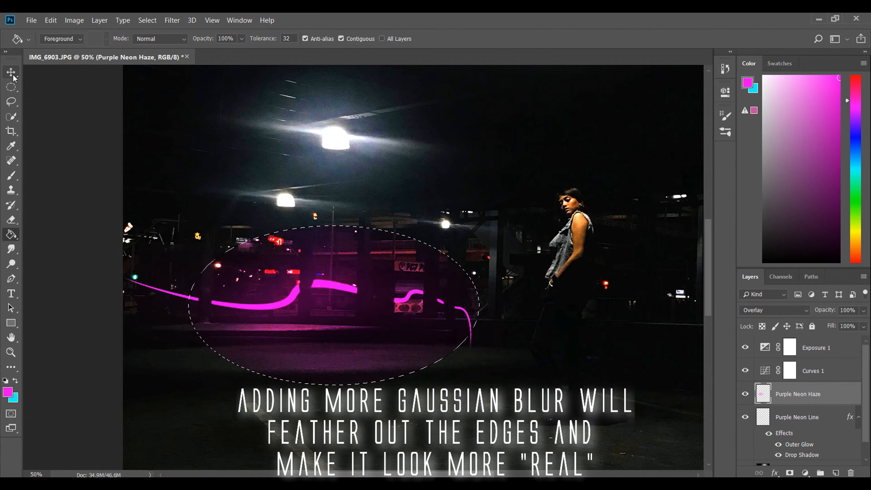
pyautogui.click(13, 77)
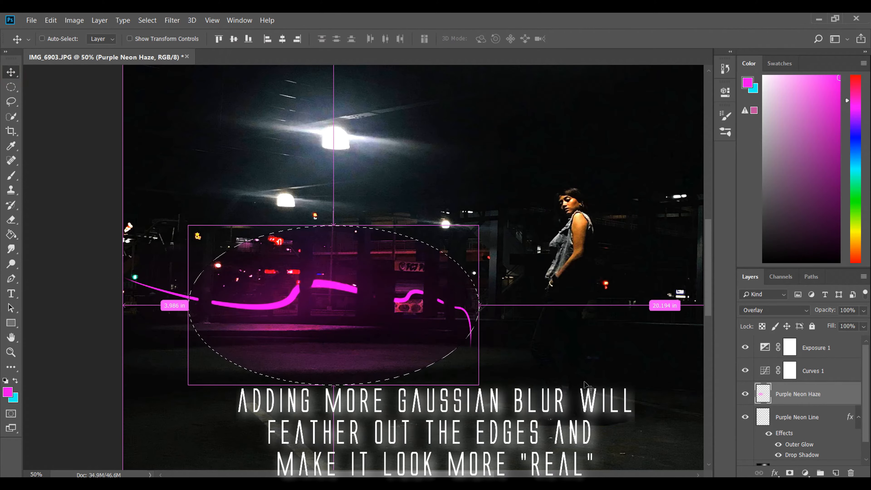
pyautogui.hotkey('ctrl', 'd')
# Step: With the Eraser at size 73, erase the purple haze from the background opening above the line's large bend
pyautogui.hotkey('ctrl', '+')
pyautogui.hotkey('ctrl', '+')
pyautogui.scroll(-3, 432, 434)
pyautogui.hscroll(-3, 435, 436)
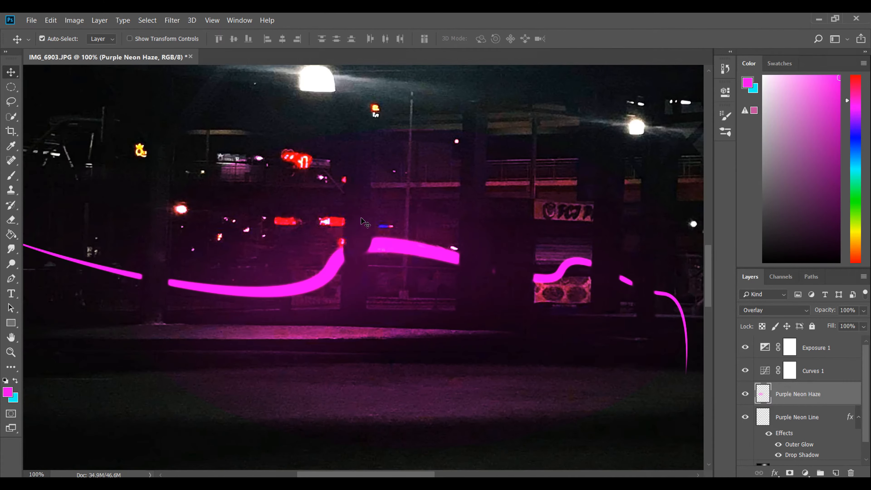
pyautogui.click(11, 220)
pyautogui.click(60, 39)
pyautogui.click(329, 150)
pyautogui.moveTo(329, 149)
pyautogui.mouseDown()
pyautogui.moveTo(196, 198)
pyautogui.moveTo(177, 245)
pyautogui.moveTo(189, 267)
pyautogui.moveTo(237, 200)
pyautogui.moveTo(325, 177)
pyautogui.mouseUp()
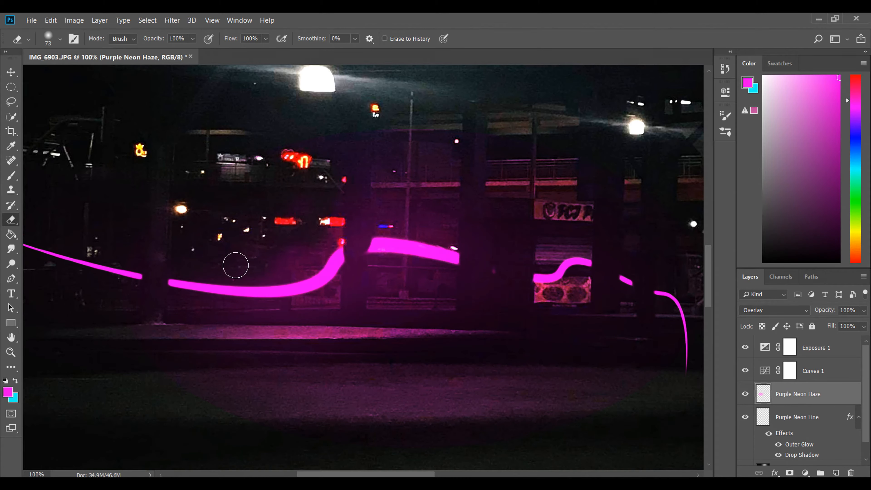
# Step: Erase the purple haze from the background openings between the pillars, above and below the raised part of the line
pyautogui.scroll(3, 320, 258)
pyautogui.hscroll(3, 321, 258)
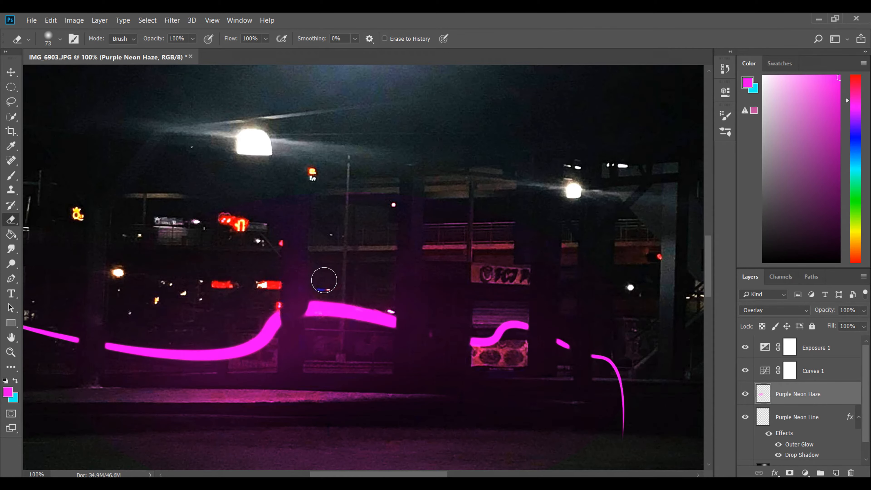
pyautogui.moveTo(402, 475); pyautogui.dragTo(430, 475)
pyautogui.scroll(-4, 509, 315)
pyautogui.hscroll(-10, 343, 305)
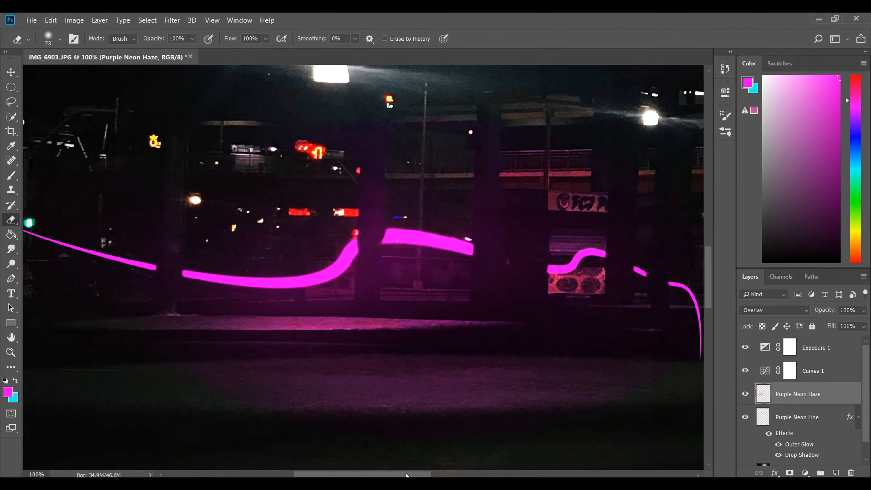
pyautogui.moveTo(371, 474); pyautogui.dragTo(390, 475)
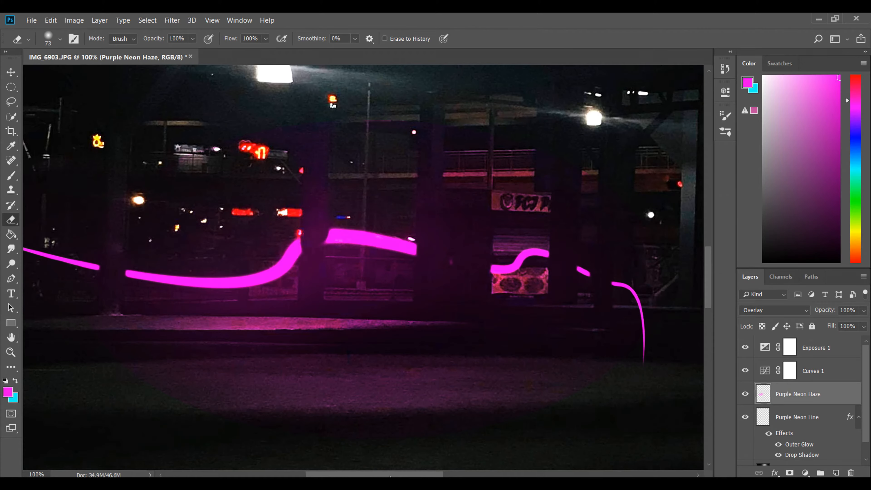
pyautogui.moveTo(415, 474); pyautogui.dragTo(438, 475)
pyautogui.scroll(2, 349, 195)
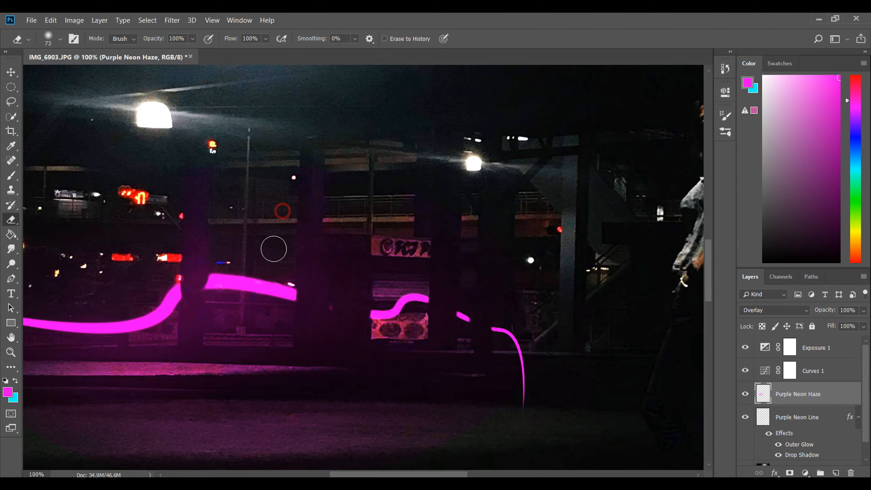
pyautogui.moveTo(250, 313); pyautogui.dragTo(275, 324)
# Step: Reduce the Eraser to size 26 and erase the haze just beneath the line's large bend beside the pillar
pyautogui.click(60, 39)
pyautogui.moveTo(88, 81); pyautogui.dragTo(72, 82)
pyautogui.moveTo(140, 337); pyautogui.dragTo(164, 341)
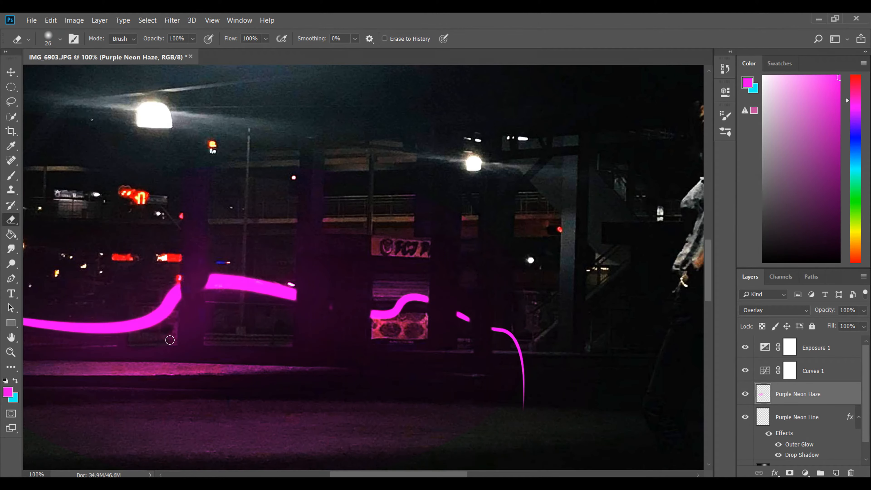
pyautogui.moveTo(364, 475); pyautogui.dragTo(323, 475)
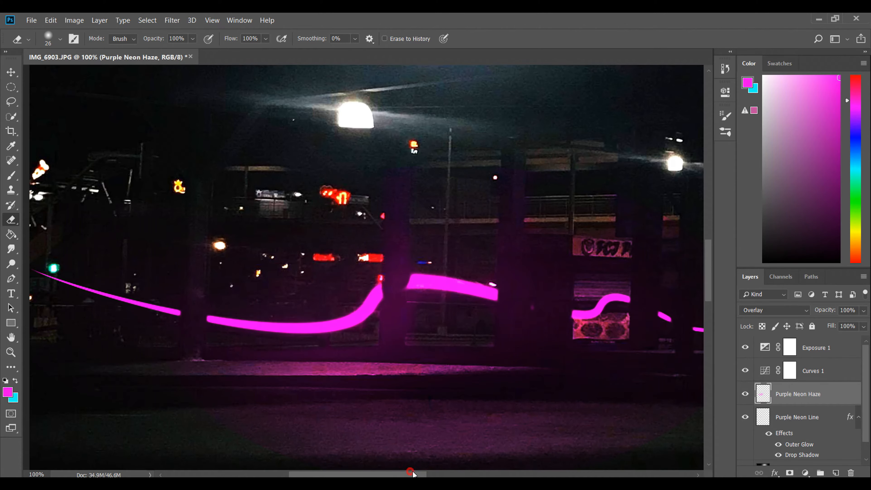
pyautogui.moveTo(410, 472); pyautogui.dragTo(420, 473)
pyautogui.scroll(-2, 480, 309)
# Step: Duplicate the Purple Neon Haze layer and move the copy down onto the pavement near the photo's left edge
pyautogui.press('v')
pyautogui.hotkey('ctrl', '-')
pyautogui.hotkey('ctrl', '-')
pyautogui.hotkey('ctrl', '-')
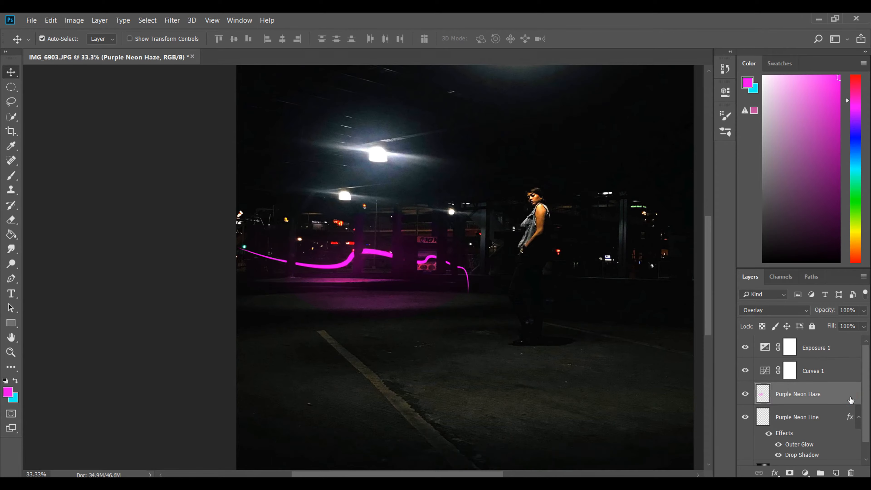
pyautogui.hotkey('ctrl', 'j')
pyautogui.moveTo(318, 276); pyautogui.dragTo(206, 330)
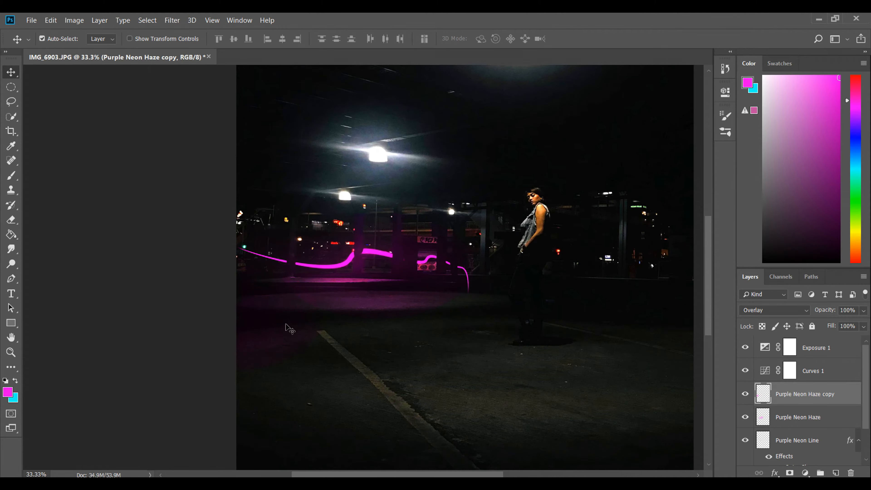
# Step: Try to erase parts of the duplicated haze around the line and pavement with the Eraser at size 102
pyautogui.click(11, 219)
pyautogui.hotkey('ctrl', '+')
pyautogui.hotkey('ctrl', '+')
pyautogui.click(60, 39)
pyautogui.moveTo(75, 76); pyautogui.dragTo(81, 76)
pyautogui.click(353, 242)
pyautogui.scroll(-2, 354, 242)
pyautogui.moveTo(248, 372); pyautogui.dragTo(60, 434)
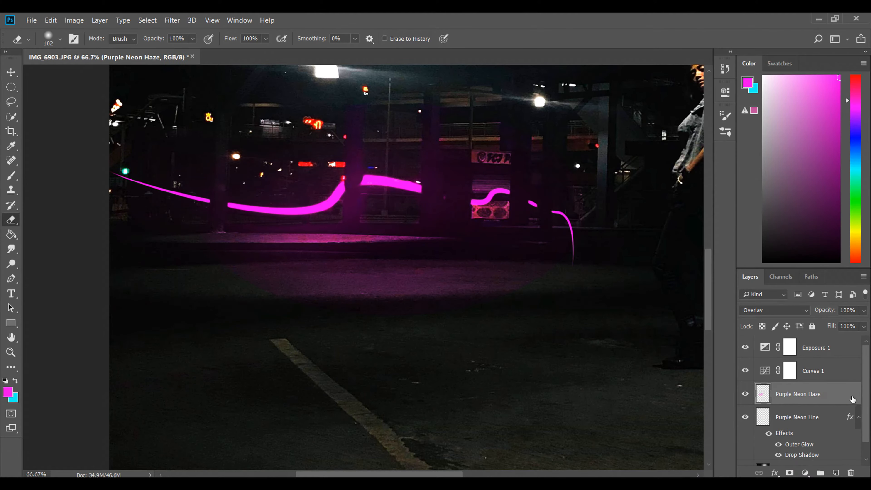
# Step: Create a new layer named Blue Neon Line above the Purple Neon Haze layer
pyautogui.scroll(2, 422, 436)
pyautogui.hscroll(6, 421, 435)
pyautogui.click(836, 472)
pyautogui.doubleClick(794, 395)
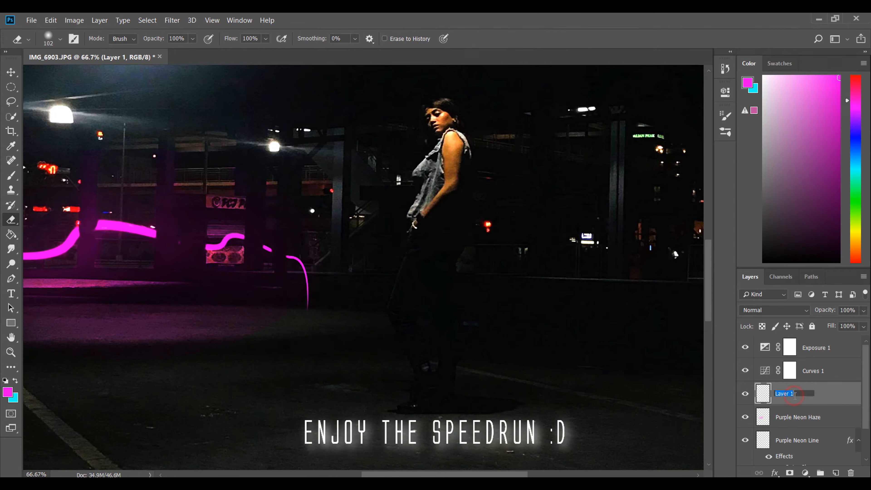
pyautogui.write('Blue Neon Line')
pyautogui.press('Return')
# Step: Draw a Pen path swirling around the woman from the purple line's right end and stroke it as a tapered cyan line
pyautogui.hotkey('ctrl', '0')
pyautogui.click(11, 279)
pyautogui.hotkey('ctrl', '+')
pyautogui.hotkey('ctrl', '+')
pyautogui.hotkey('ctrl', '+')
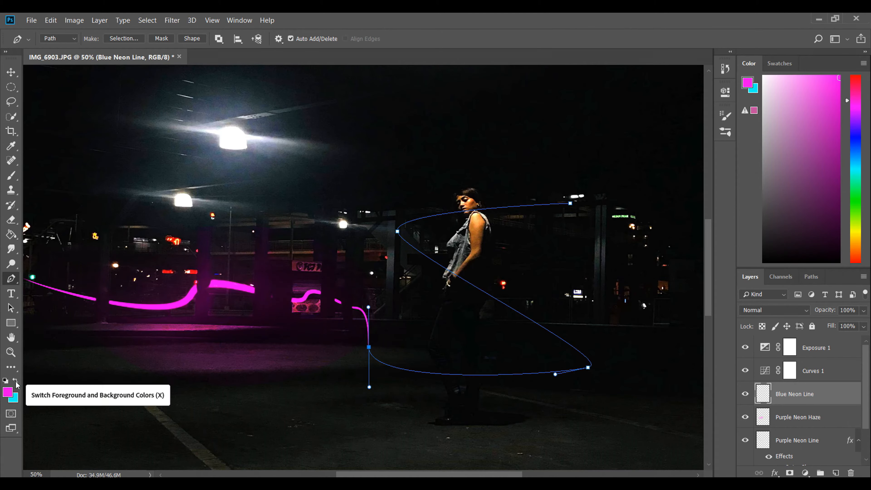
pyautogui.click(15, 380)
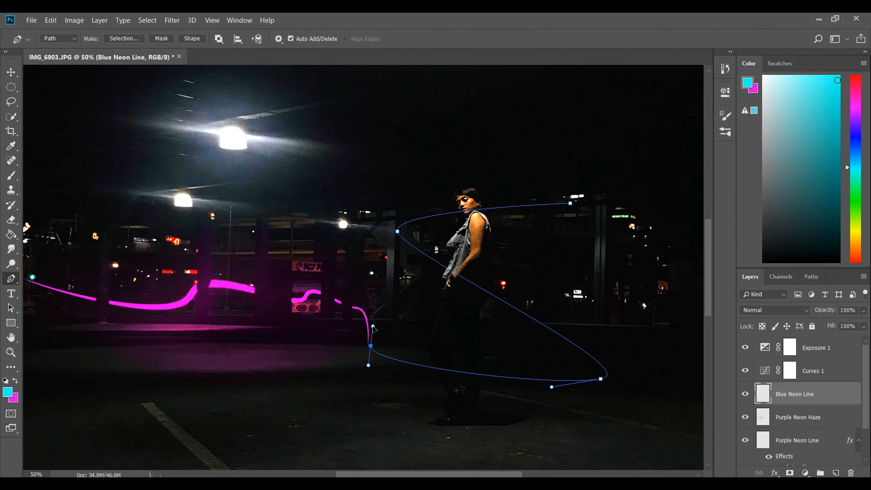
pyautogui.rightClick(373, 328)
pyautogui.click(400, 392)
pyautogui.press('Return')
pyautogui.press('Return')
# Step: Erase the sections of the blue line that pass behind the woman's head and legs
pyautogui.press('e')
pyautogui.hotkey('ctrl', '+')
pyautogui.hotkey('ctrl', '+')
pyautogui.hotkey('ctrl', '+')
pyautogui.moveTo(331, 246); pyautogui.dragTo(442, 234)
pyautogui.moveTo(414, 412); pyautogui.dragTo(414, 15)
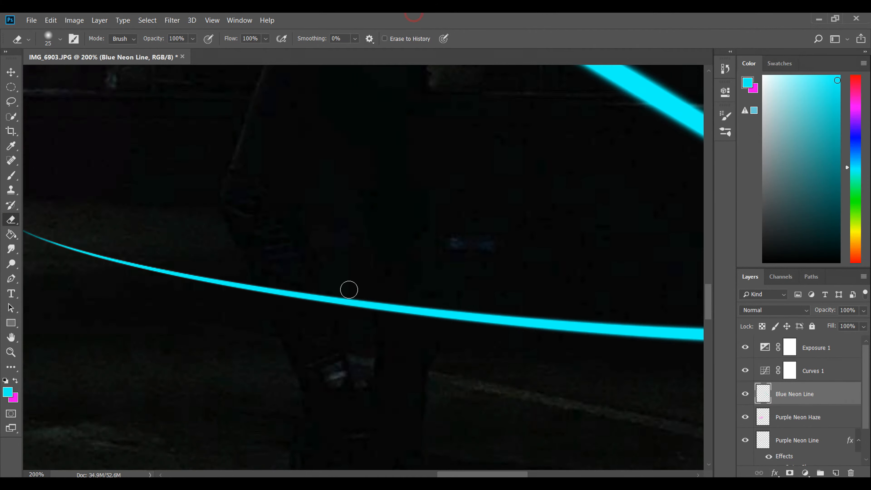
# Step: Fill an elliptical selection around the woman and the blue line with cyan on the Blue Neon Haze layer
pyautogui.hotkey('ctrl', '0')
pyautogui.moveTo(389, 173); pyautogui.dragTo(541, 372)
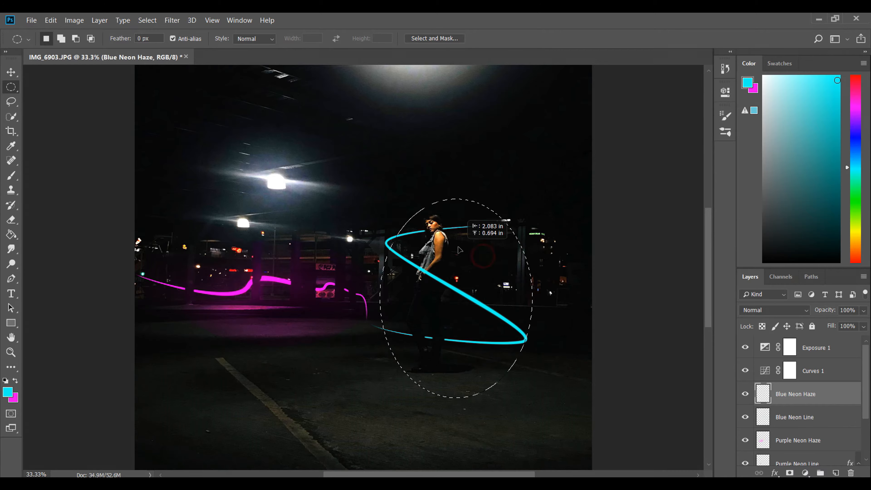
pyautogui.click(11, 234)
pyautogui.click(440, 291)
# Step: Soften the cyan fill with Gaussian Blur, set its layer's blend mode to Color and remove the selection
pyautogui.click(172, 20)
pyautogui.click(340, 183)
pyautogui.click(772, 310)
pyautogui.click(764, 160)
pyautogui.click(768, 310)
pyautogui.click(746, 291)
pyautogui.click(172, 21)
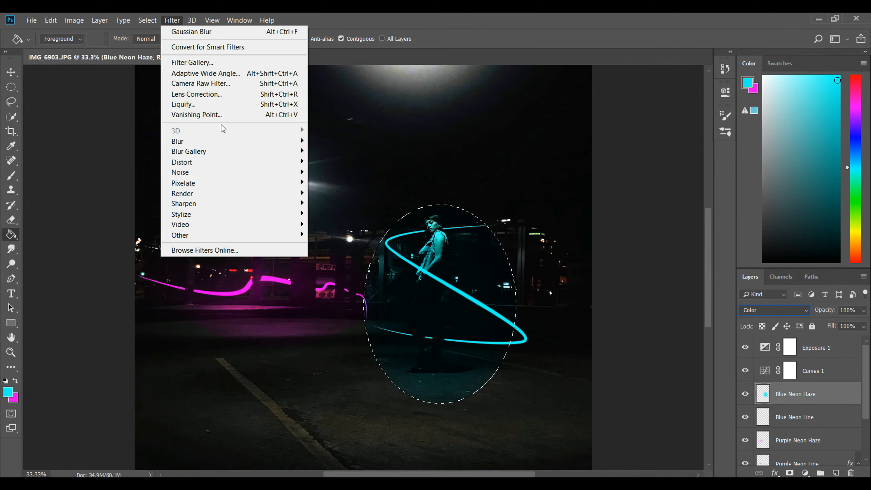
pyautogui.click(339, 182)
pyautogui.hotkey('ctrl', '+')
pyautogui.hotkey('ctrl', 'd')
# Step: Erase the blue haze from the woman and the background openings around her with the Eraser at size 48
pyautogui.press('e')
pyautogui.hotkey('ctrl', '+')
pyautogui.hotkey('ctrl', '+')
pyautogui.moveTo(438, 156); pyautogui.dragTo(444, 181)
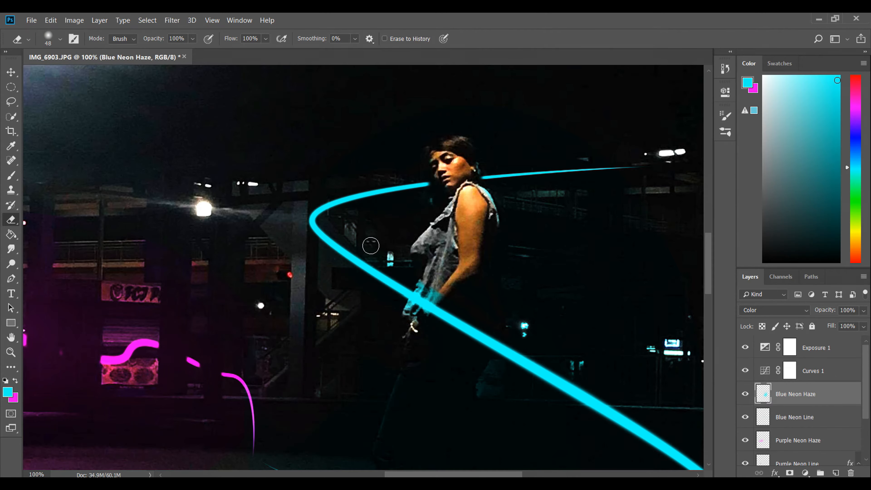
pyautogui.hscroll(3, 498, 449)
pyautogui.scroll(-3, 265, 396)
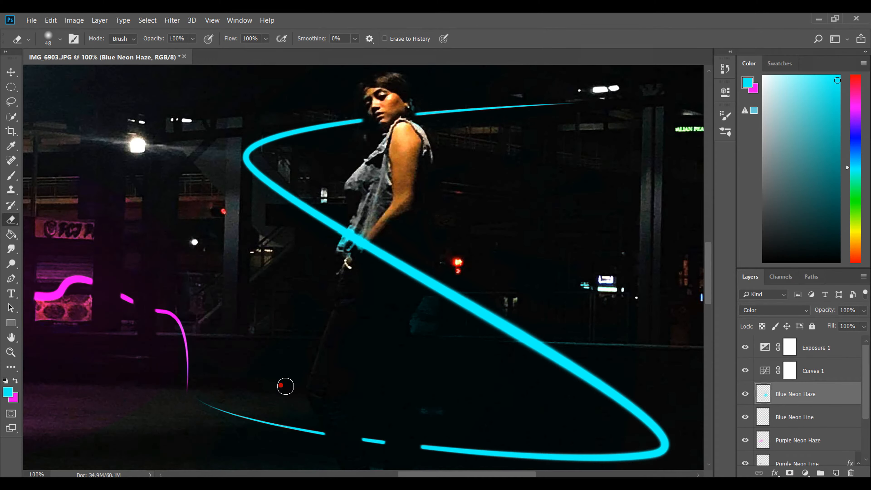
pyautogui.scroll(-10, 345, 348)
# Step: Apply Gaussian Blur to the erased Blue Neon Haze layer
pyautogui.click(172, 20)
pyautogui.click(340, 183)
pyautogui.click(608, 108)
# Step: Apply Gaussian Blur to the Purple Neon Haze layer
pyautogui.hscroll(-10, 364, 267)
pyautogui.scroll(-5, 798, 394)
pyautogui.click(797, 375)
pyautogui.click(173, 20)
pyautogui.click(340, 183)
pyautogui.click(609, 108)
pyautogui.moveTo(402, 474); pyautogui.dragTo(351, 472)
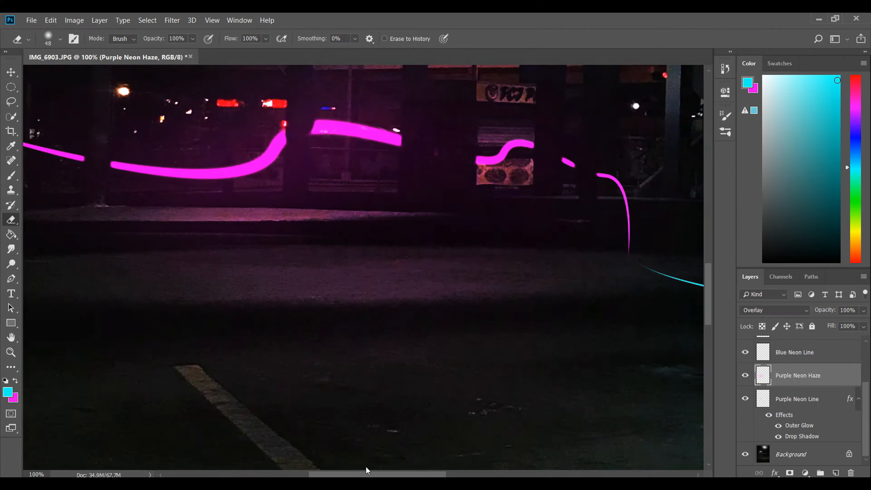
# Step: Duplicate the Blue Neon Haze layer and move the copy down onto the pavement near the woman's feet
pyautogui.scroll(5, 797, 394)
pyautogui.click(795, 393)
pyautogui.hotkey('ctrl', '-')
pyautogui.hotkey('ctrl', '-')
pyautogui.hotkey('ctrl', '-')
pyautogui.hotkey('ctrl', '-')
pyautogui.hotkey('ctrl', '+')
pyautogui.hotkey('ctrl', '+')
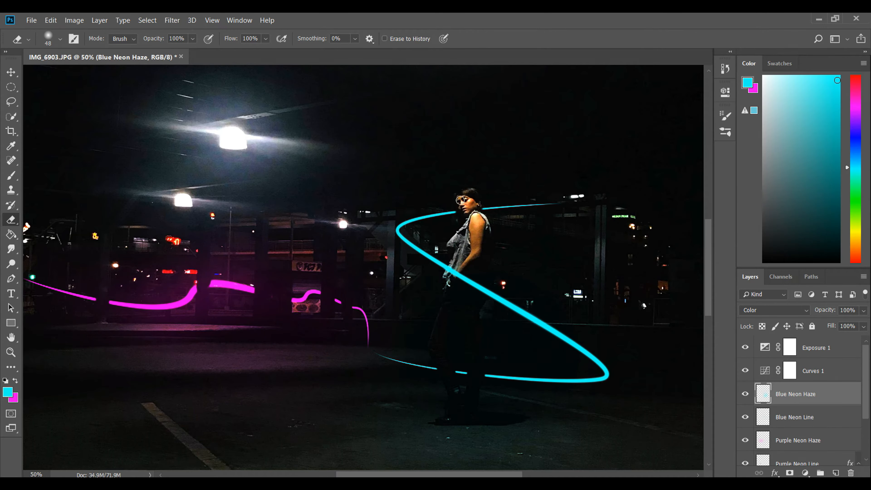
pyautogui.scroll(-6, 499, 323)
pyautogui.hscroll(3, 479, 326)
pyautogui.press('v')
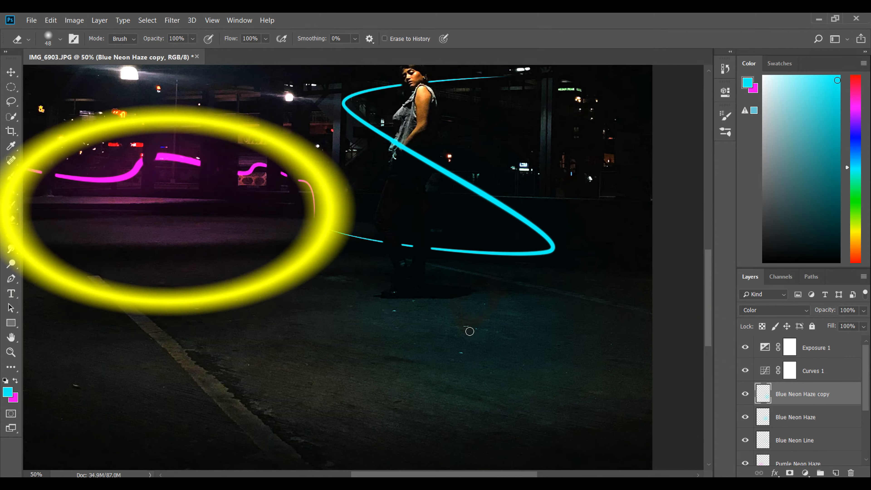
# Step: Stretch the duplicated blue haze horizontally across the pavement with Free Transform
pyautogui.hotkey('ctrl', 't')
pyautogui.moveTo(289, 281); pyautogui.dragTo(149, 282)
pyautogui.press('Return')
# Step: Enlarge the Eraser to size 117 and clean up the duplicated blue haze on the pavement
pyautogui.click(11, 220)
pyautogui.click(61, 39)
pyautogui.moveTo(82, 76); pyautogui.dragTo(86, 76)
pyautogui.click(397, 320)
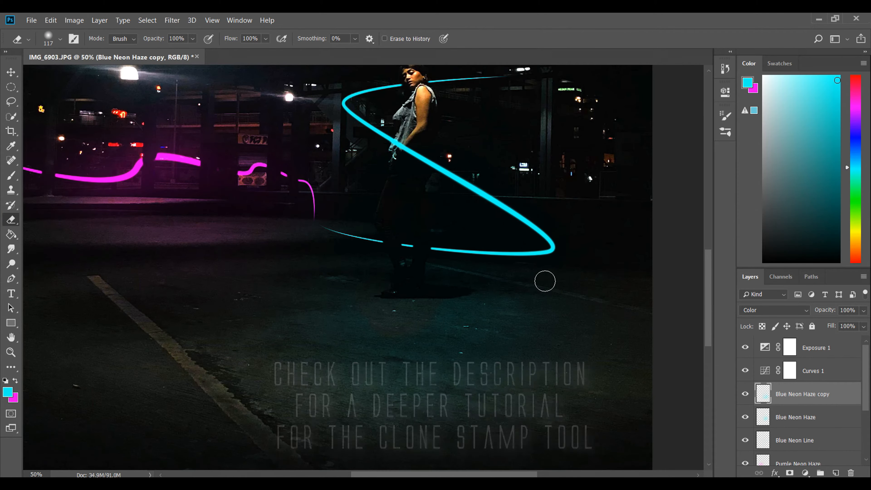
pyautogui.scroll(-3, 549, 281)
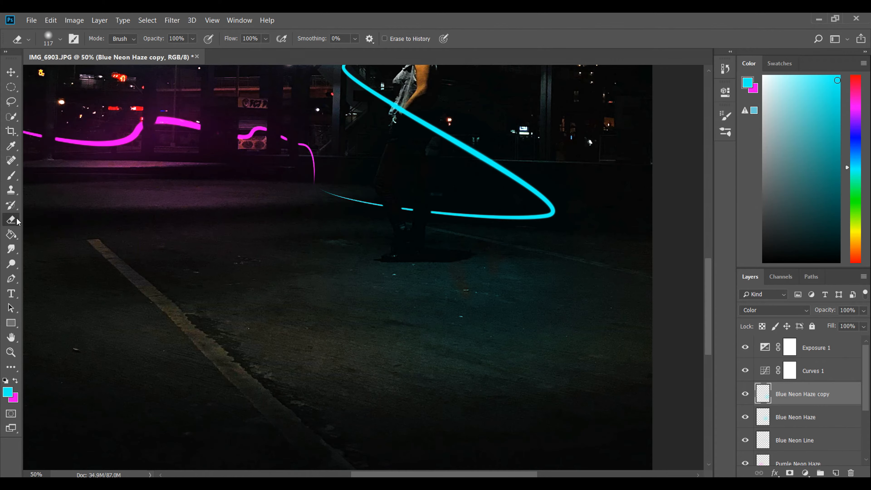
# Step: Extend the blue haze over the pavement with the Clone Stamp at size 202 and soften it with Gaussian Blur
pyautogui.click(11, 190)
pyautogui.scroll(-3, 447, 261)
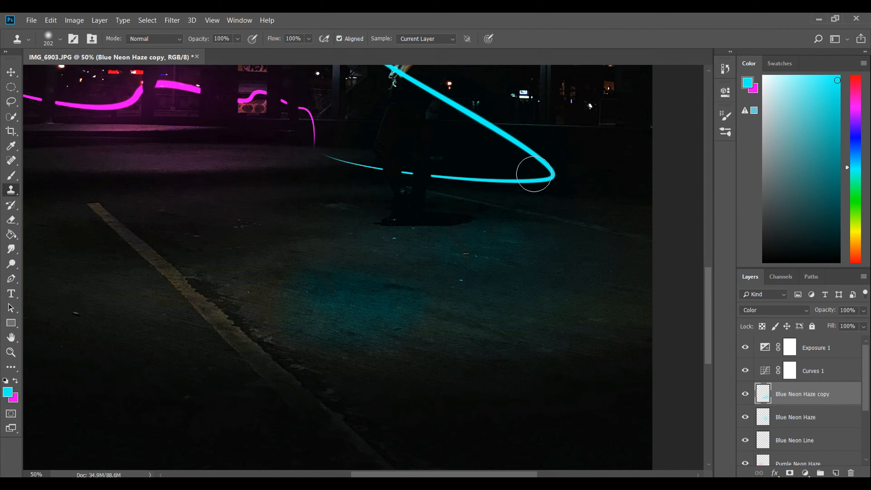
pyautogui.click(171, 20)
pyautogui.click(349, 178)
pyautogui.press('Return')
pyautogui.hscroll(10, 511, 390)
pyautogui.hotkey('ctrl', '-')
pyautogui.hotkey('ctrl', '-')
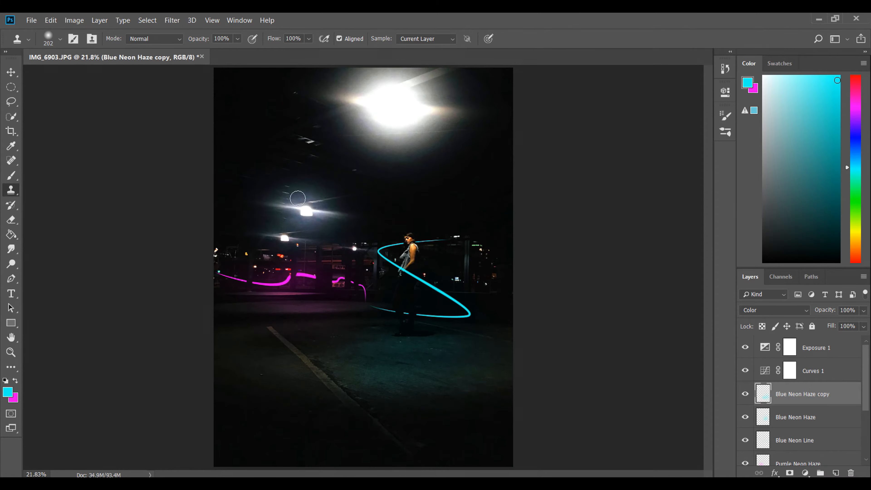
# Step: Create a new layer above the blue haze copy and rename it with the name used for the artwork's text
pyautogui.click(836, 472)
pyautogui.press('o')
pyautogui.press('t')
pyautogui.doubleClick(784, 393)
pyautogui.write('Constanc')
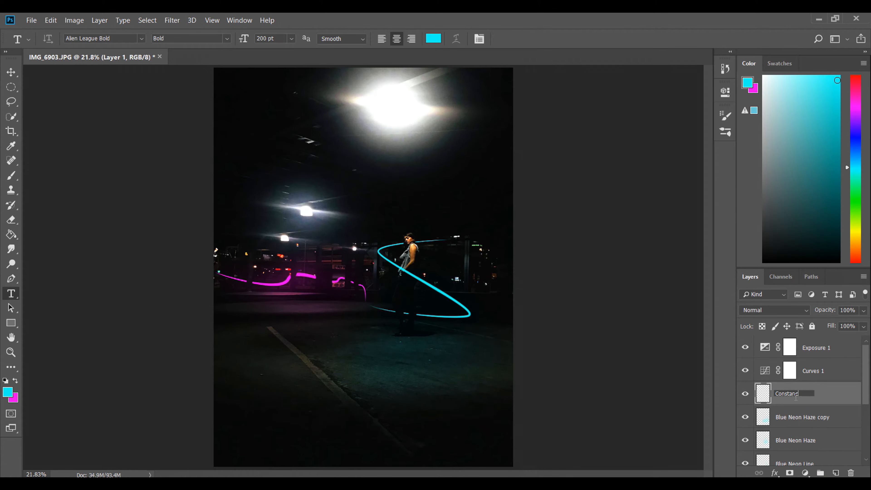
# Step: Add the name as black text on the pavement below the woman in Alien League Bold at 200 pt
pyautogui.moveTo(347, 340); pyautogui.dragTo(454, 390)
pyautogui.click(433, 38)
pyautogui.moveTo(628, 231); pyautogui.dragTo(606, 301)
pyautogui.press('Return')
pyautogui.write('CONSTANCIA')
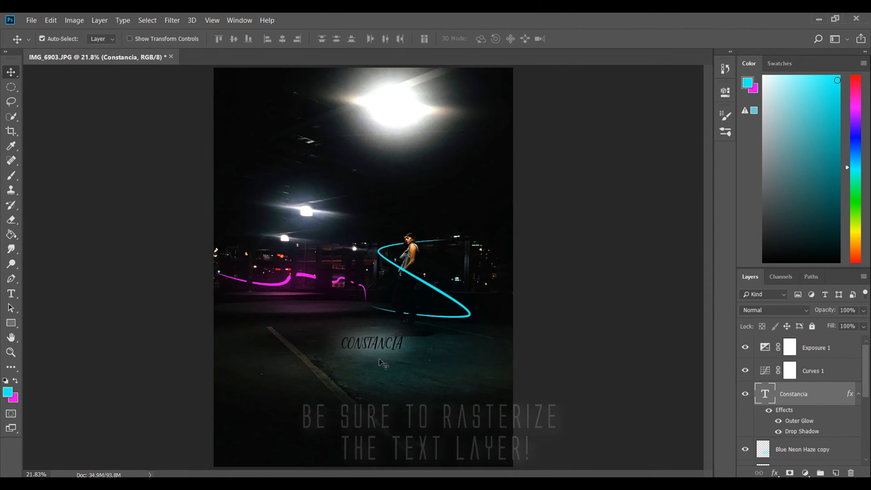
# Step: Move the name text onto the pavement to the lower right of the woman's feet
pyautogui.hotkey('ctrl', '+')
pyautogui.hotkey('ctrl', '+')
pyautogui.scroll(-3, 379, 359)
pyautogui.moveTo(377, 306); pyautogui.dragTo(453, 326)
pyautogui.hscroll(2, 505, 326)
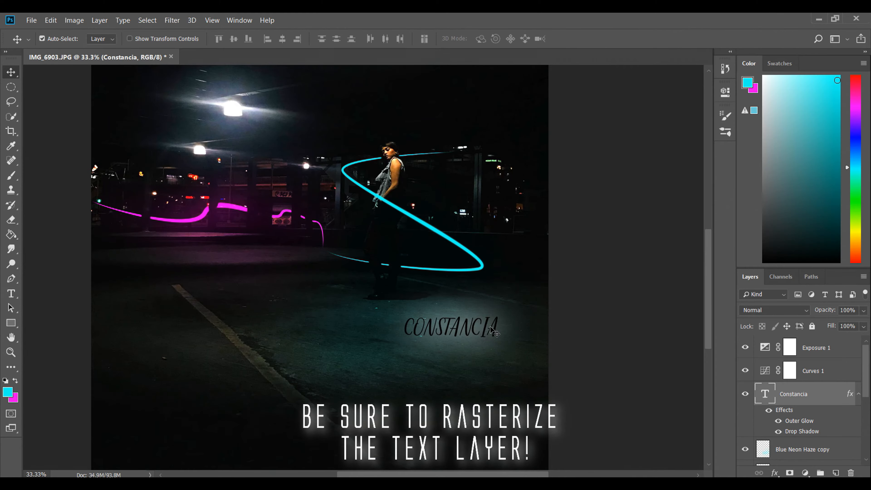
# Step: Rasterize the type layer that holds the name text
pyautogui.hotkey('ctrl', '+')
pyautogui.rightClick(507, 350)
pyautogui.rightClick(812, 393)
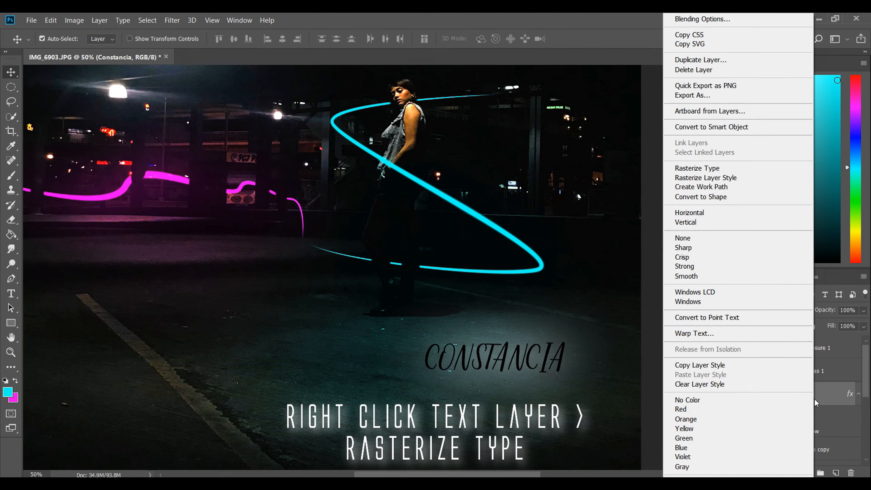
pyautogui.click(737, 168)
# Step: Distort the rasterized name with the Perspective transform so it lies flat, and shift it toward the pavement's right side
pyautogui.hotkey('ctrl', 't')
pyautogui.rightClick(545, 205)
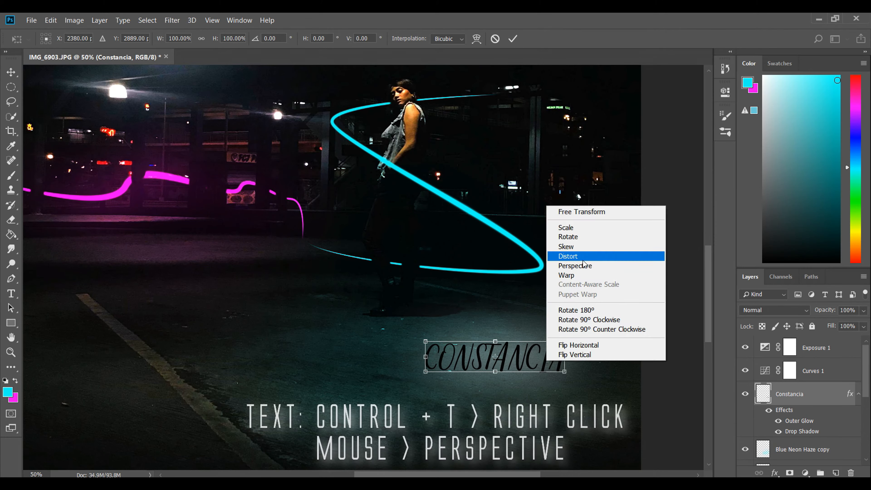
pyautogui.click(589, 265)
pyautogui.moveTo(426, 340); pyautogui.dragTo(431, 349)
pyautogui.moveTo(564, 357); pyautogui.dragTo(565, 370)
pyautogui.moveTo(495, 351); pyautogui.dragTo(556, 359)
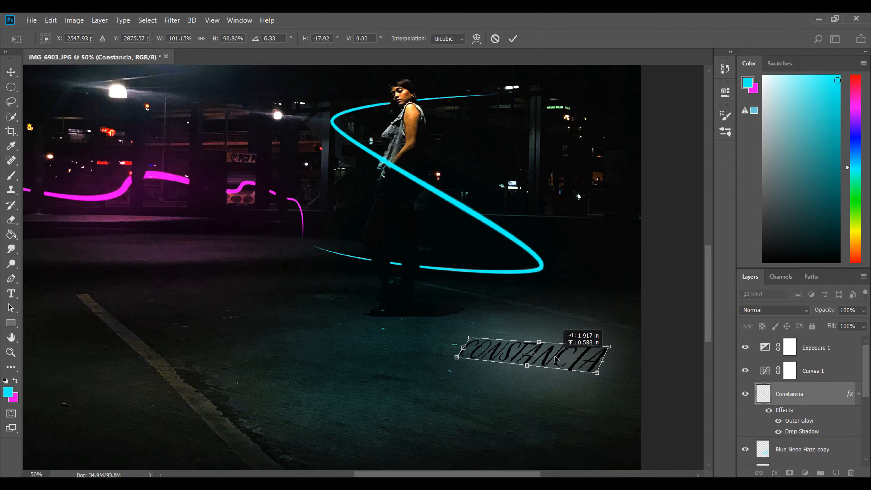
pyautogui.press('Return')
# Step: Rotate the name text further clockwise to follow the slope of the pavement
pyautogui.hotkey('ctrl', 't')
pyautogui.moveTo(622, 356)
pyautogui.mouseDown()
pyautogui.moveTo(620, 373)
pyautogui.moveTo(598, 363)
pyautogui.moveTo(611, 370)
pyautogui.mouseUp()
pyautogui.press('Return')
pyautogui.click(556, 364)
# Step: Examine how the name text sits on the pavement, both close up and in the whole photo
pyautogui.hotkey('ctrl', '0')
pyautogui.hotkey('ctrl', '+')
pyautogui.hotkey('ctrl', '+')
pyautogui.hotkey('ctrl', '+')
pyautogui.scroll(-4, 579, 370)
pyautogui.moveTo(507, 474); pyautogui.dragTo(534, 474)
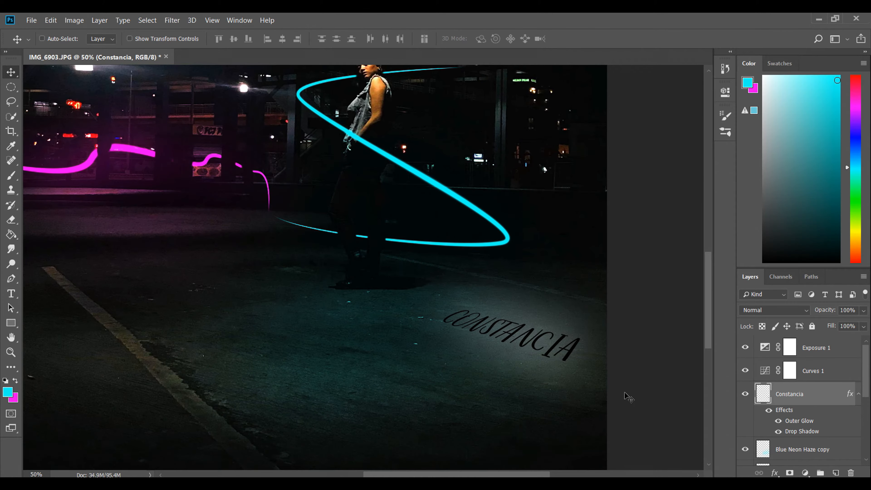
pyautogui.hotkey('ctrl', '0')
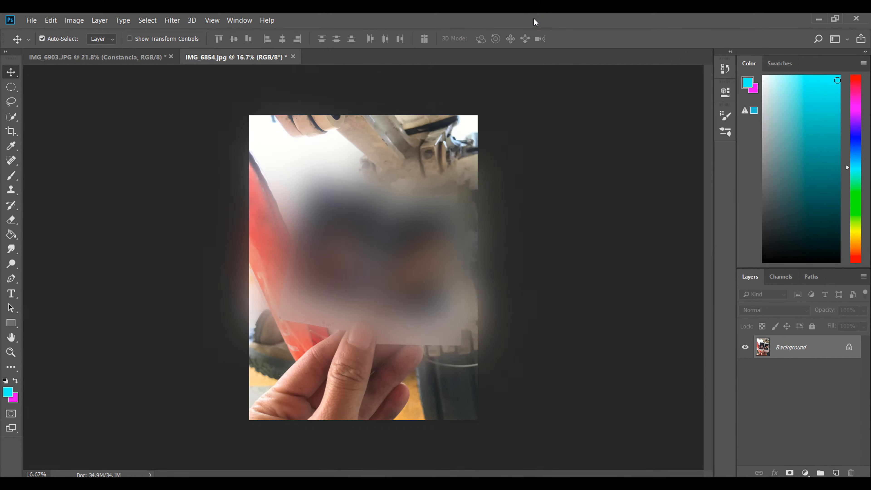
pyautogui.hotkey('ctrl', '+')
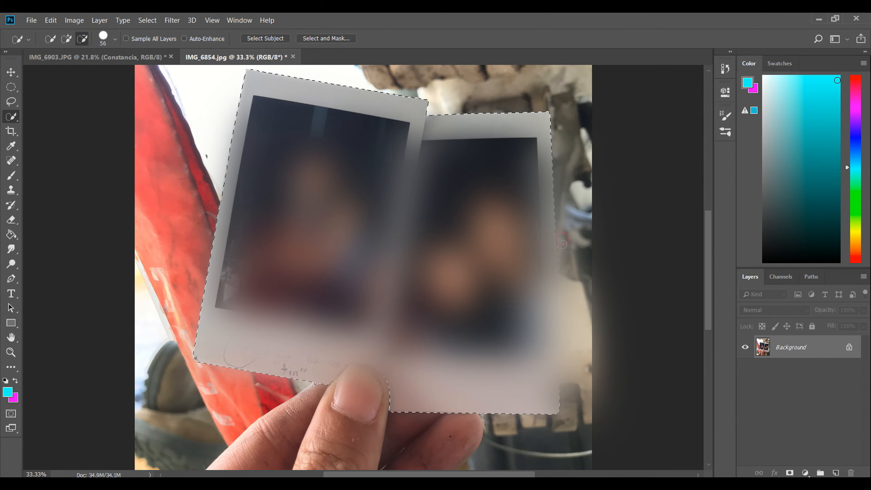
# Step: Bring the selected instant photos from IMG_6854.jpg into IMG_6903.JPG and shrink them over the pavement
pyautogui.hotkey('ctrl', 'j')
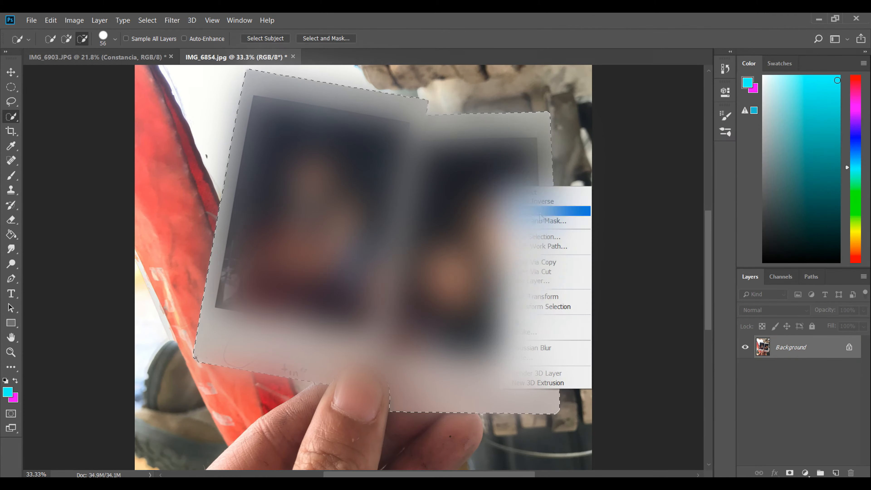
pyautogui.press('v')
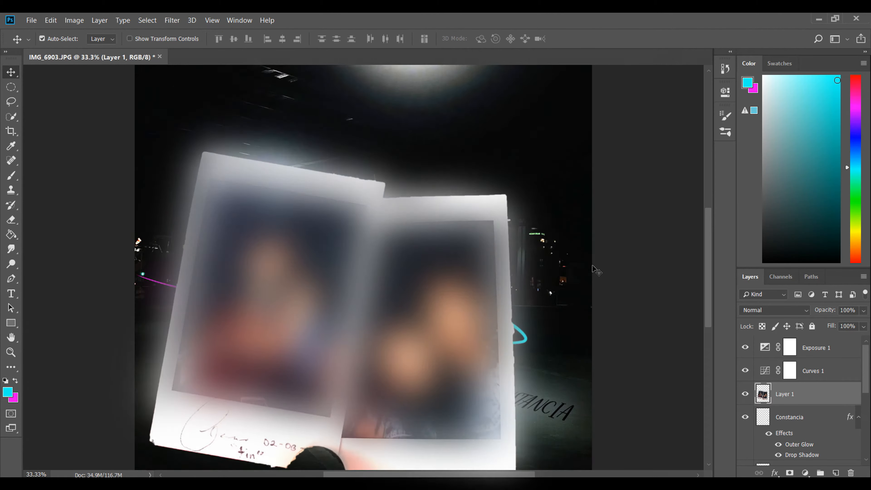
pyautogui.hotkey('ctrl', 't')
pyautogui.moveTo(349, 78); pyautogui.dragTo(349, 325)
pyautogui.moveTo(581, 431); pyautogui.dragTo(586, 401)
pyautogui.moveTo(545, 355); pyautogui.dragTo(277, 390)
pyautogui.moveTo(206, 347); pyautogui.dragTo(484, 351)
# Step: Scale the instant photos down to about 3% width and 4% height and rotate them about 28 degrees
pyautogui.hotkey('ctrl', '+')
pyautogui.hotkey('ctrl', '+')
pyautogui.moveTo(583, 343); pyautogui.dragTo(402, 267)
pyautogui.moveTo(562, 319); pyautogui.dragTo(335, 304)
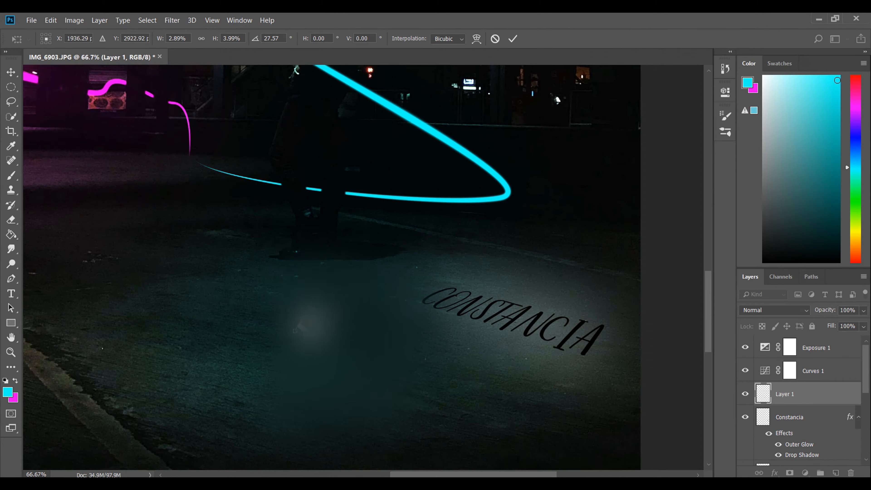
pyautogui.press('Return')
# Step: Move the instant photos just below the first letters of the name text and enlarge them slightly
pyautogui.hotkey('ctrl', '+')
pyautogui.hotkey('ctrl', '+')
pyautogui.moveTo(194, 302); pyautogui.dragTo(564, 292)
pyautogui.hotkey('ctrl', '-')
pyautogui.hotkey('ctrl', '-')
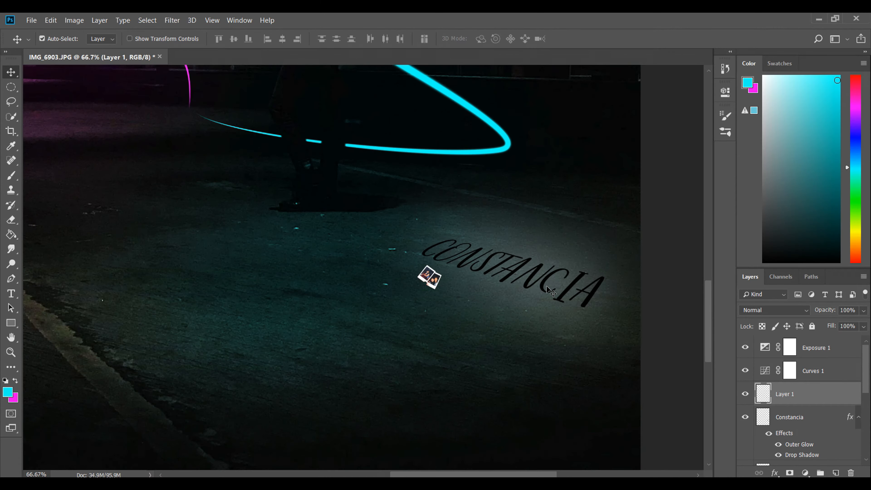
pyautogui.hotkey('ctrl', 't')
pyautogui.moveTo(443, 278); pyautogui.dragTo(450, 282)
pyautogui.press('Return')
pyautogui.hotkey('ctrl', '+')
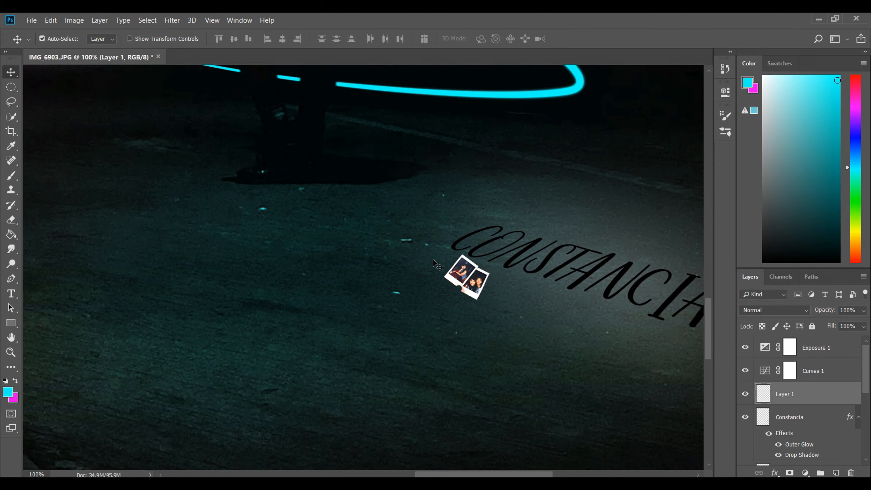
# Step: Add a black Drop Shadow at 100% opacity to the instant photos' layer
pyautogui.click(820, 394)
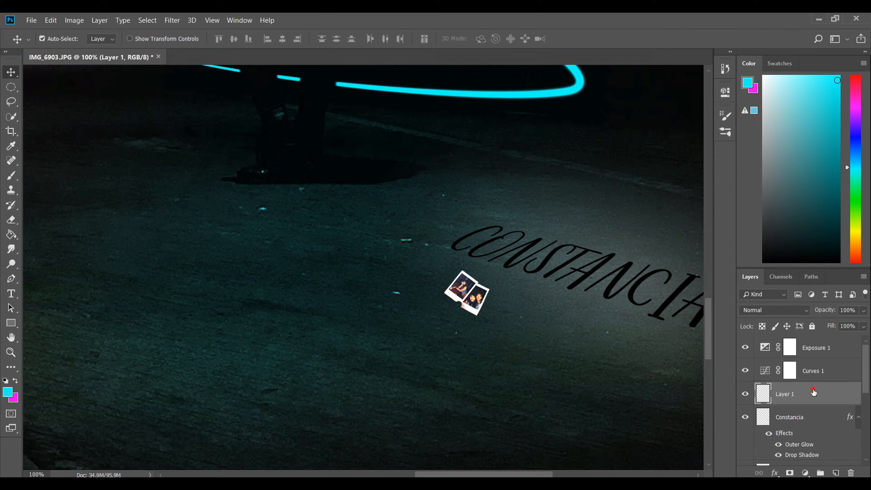
pyautogui.doubleClick(813, 392)
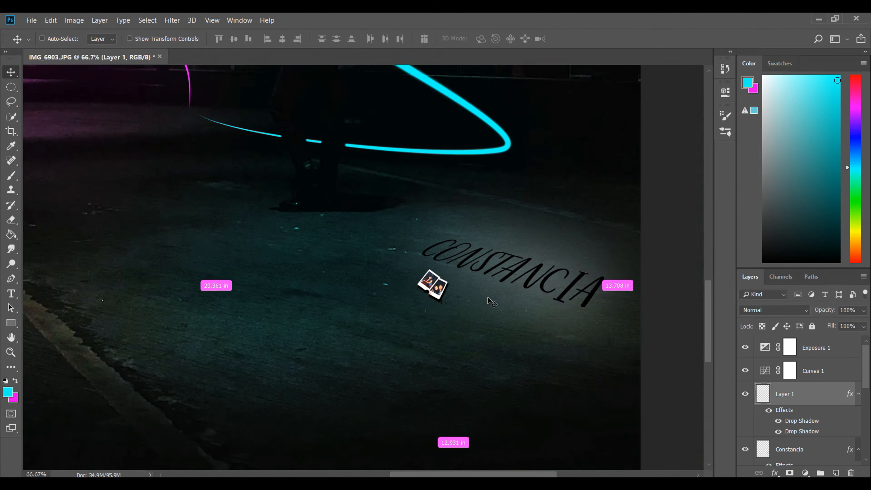
# Step: Readjust the instant photos with Free Transform and refine their shadow and glow effects
pyautogui.hotkey('ctrl', 't')
pyautogui.hotkey('ctrl', '+')
pyautogui.moveTo(342, 360); pyautogui.dragTo(347, 344)
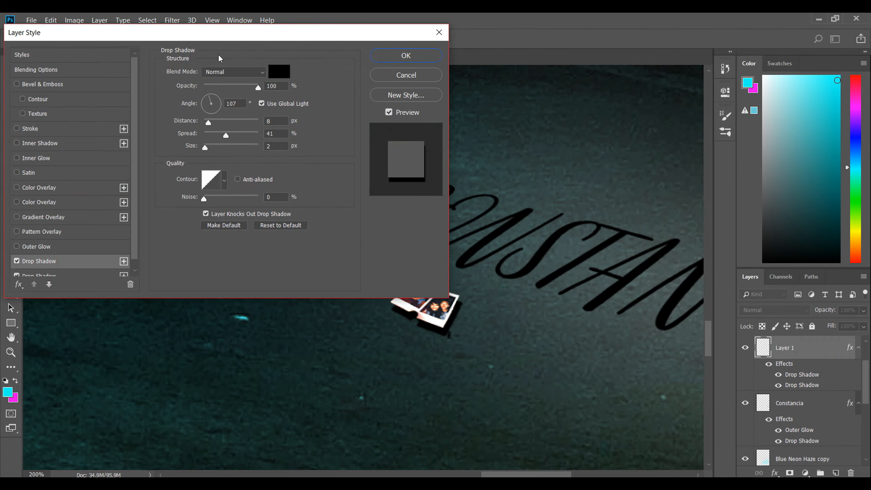
pyautogui.click(246, 82)
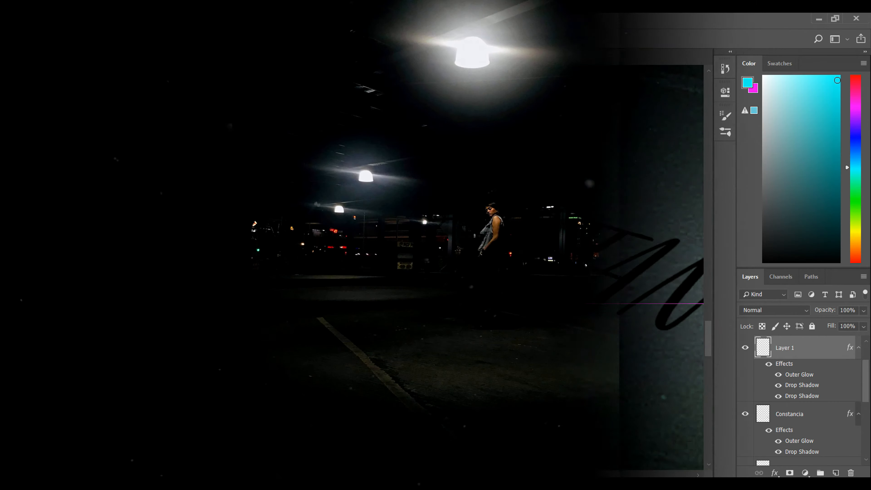